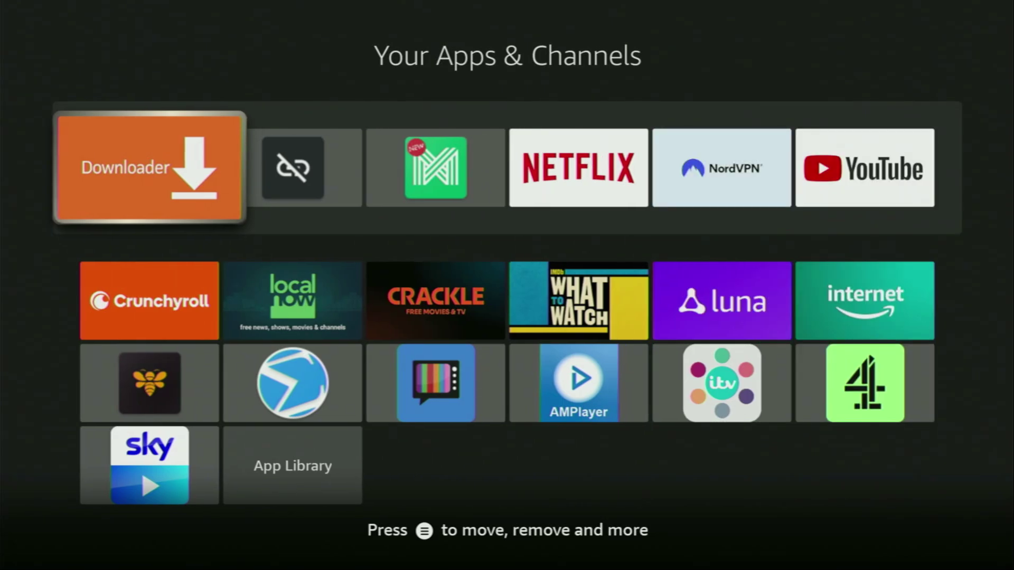
# Leave Your Apps & Channels and return to the Fire TV home screen.
pyautogui.press('Escape')
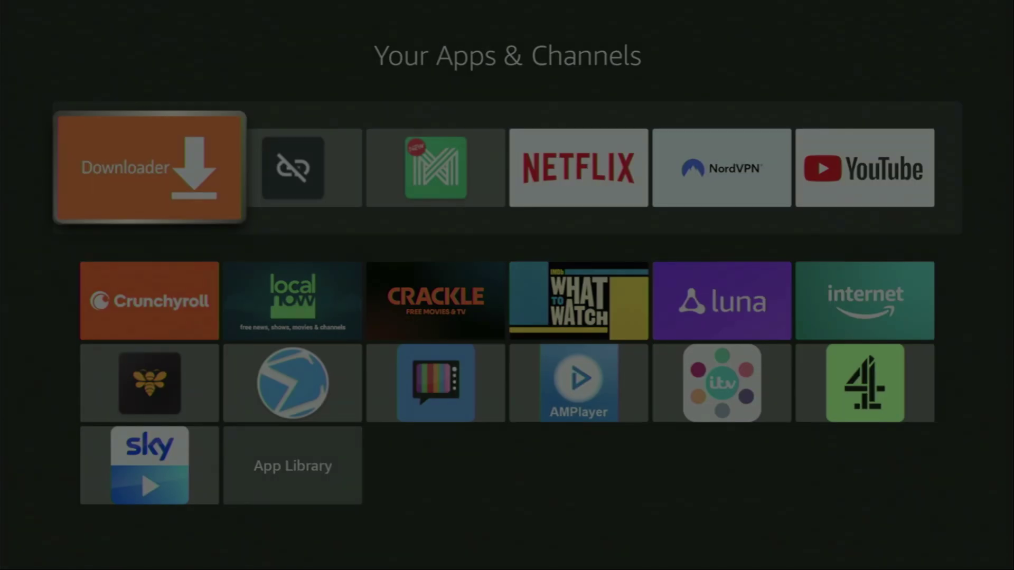
# On the Find page, search 'Do' and pick the Downloader suggestion.
pyautogui.press('Left')
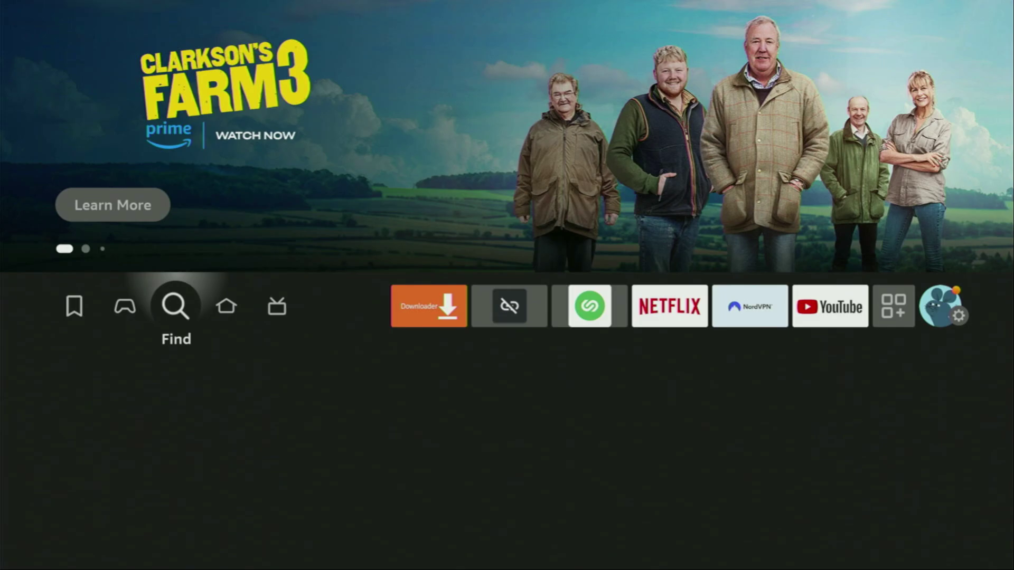
pyautogui.press('Down')
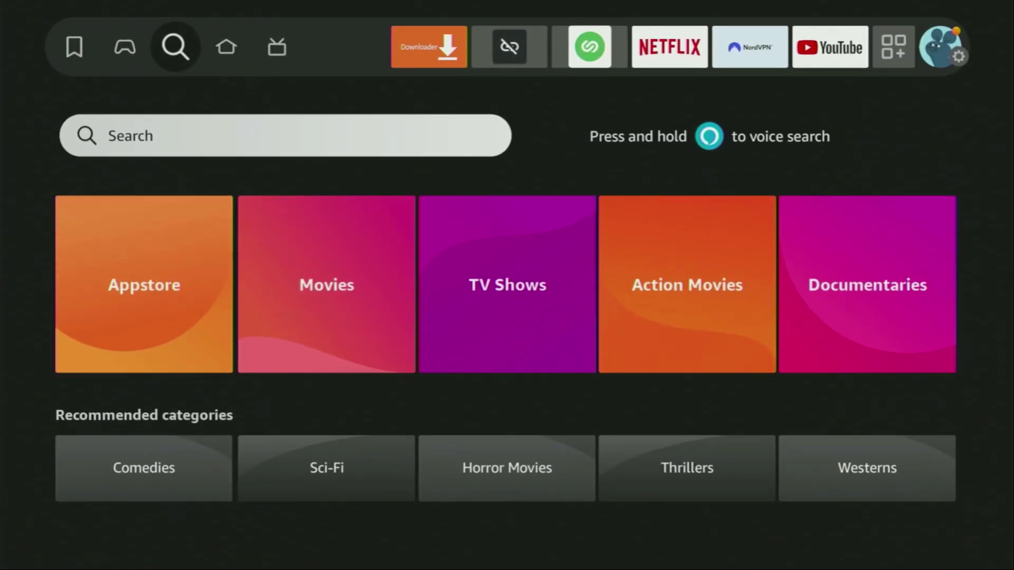
pyautogui.press('Return')
pyautogui.press('Right')
pyautogui.press('Right')
pyautogui.press('Right')
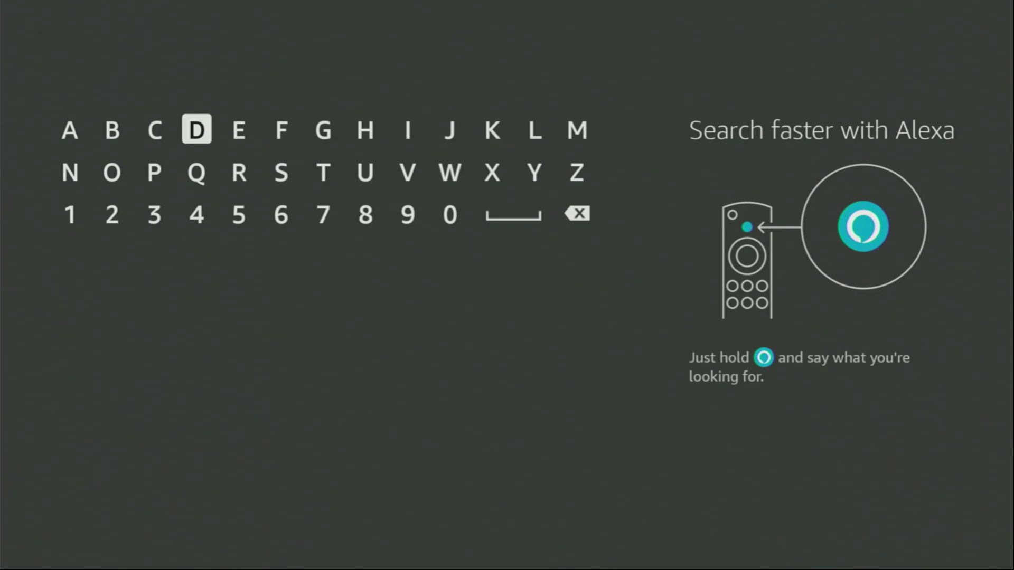
pyautogui.press('Return')
pyautogui.press('Down')
pyautogui.press('Left')
pyautogui.press('Left')
pyautogui.press('Return')
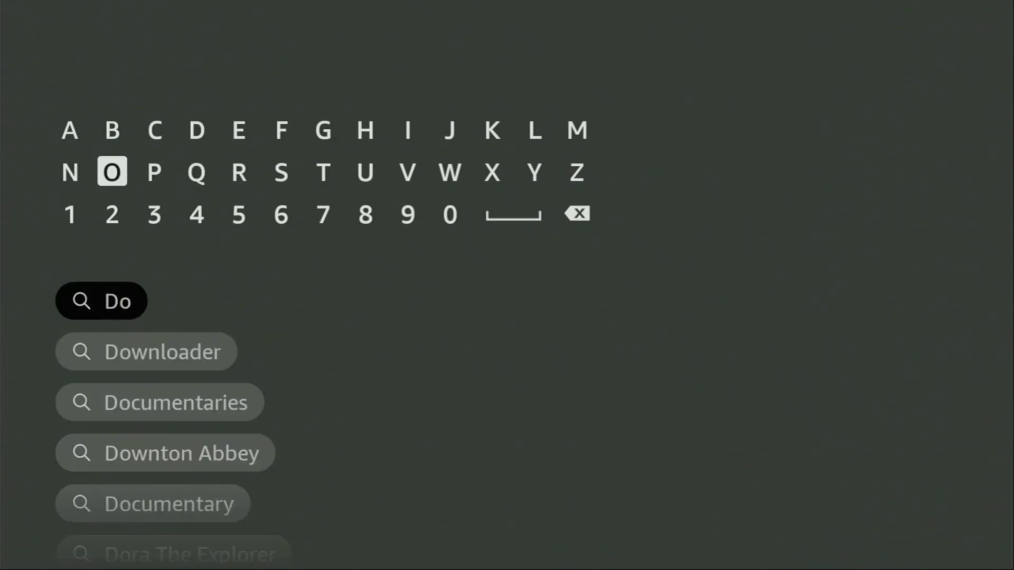
pyautogui.press('Down')
pyautogui.press('Down')
pyautogui.press('Down')
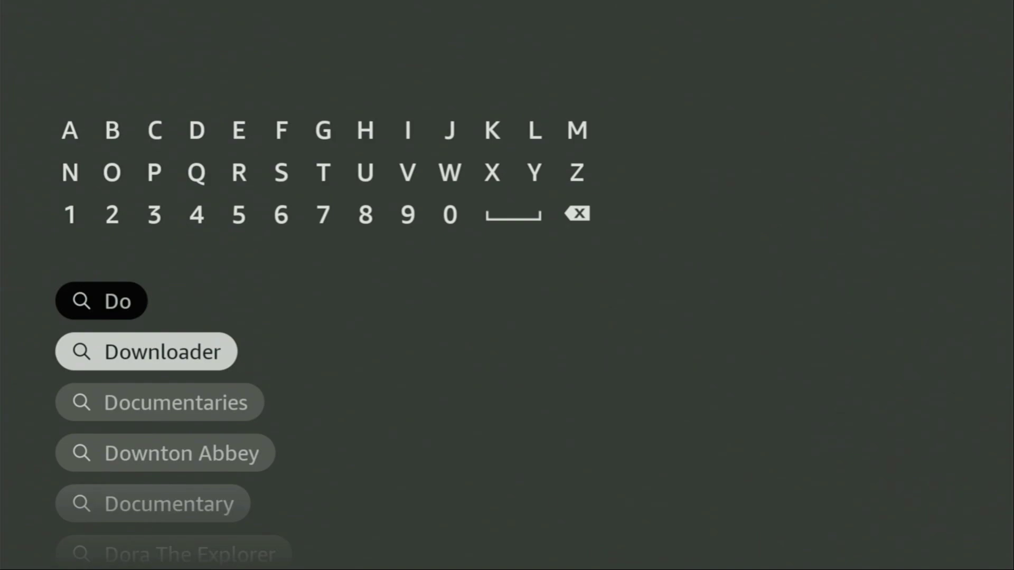
pyautogui.press('Return')
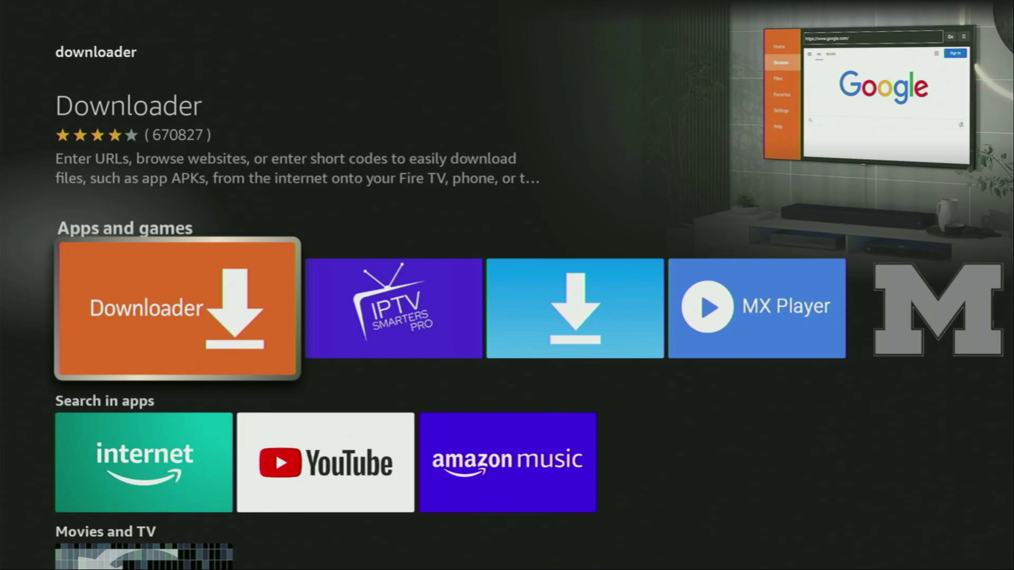
# Browse the Downloader search results under Apps and games.
pyautogui.press('Right')
pyautogui.press('Right')
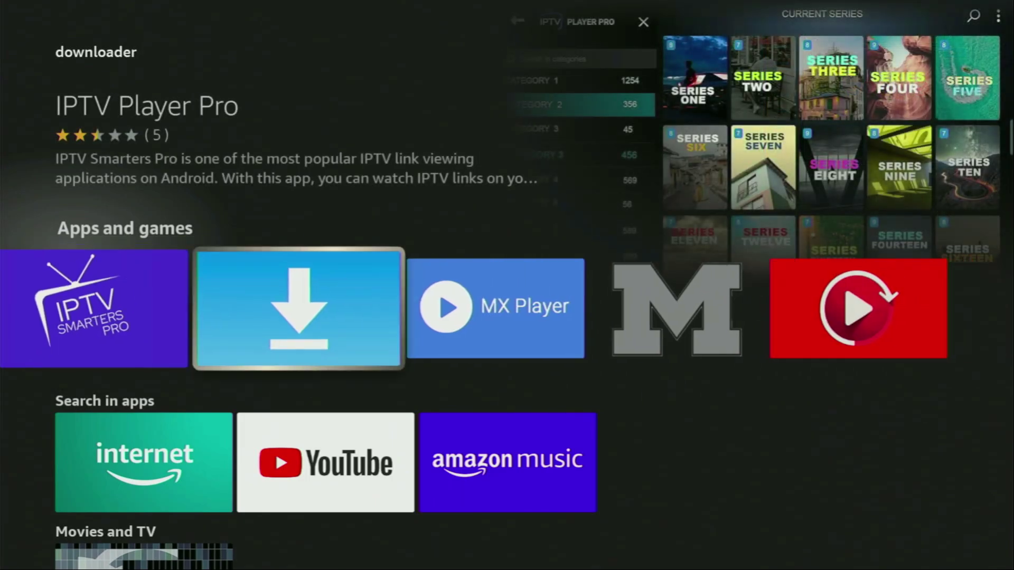
pyautogui.press('Down')
pyautogui.press('Right')
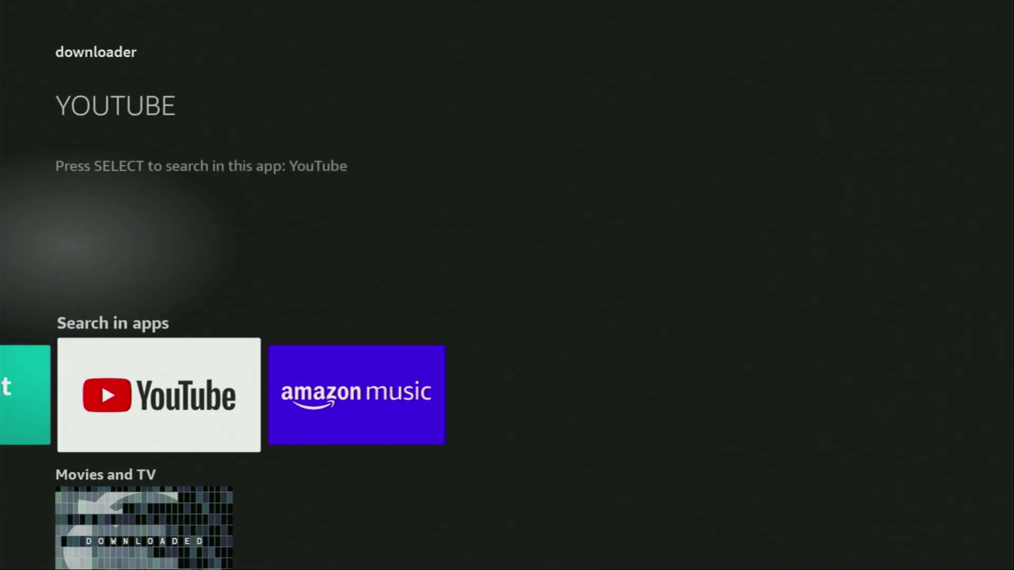
pyautogui.press('Up')
pyautogui.press('Right')
pyautogui.press('Right')
pyautogui.press('Right')
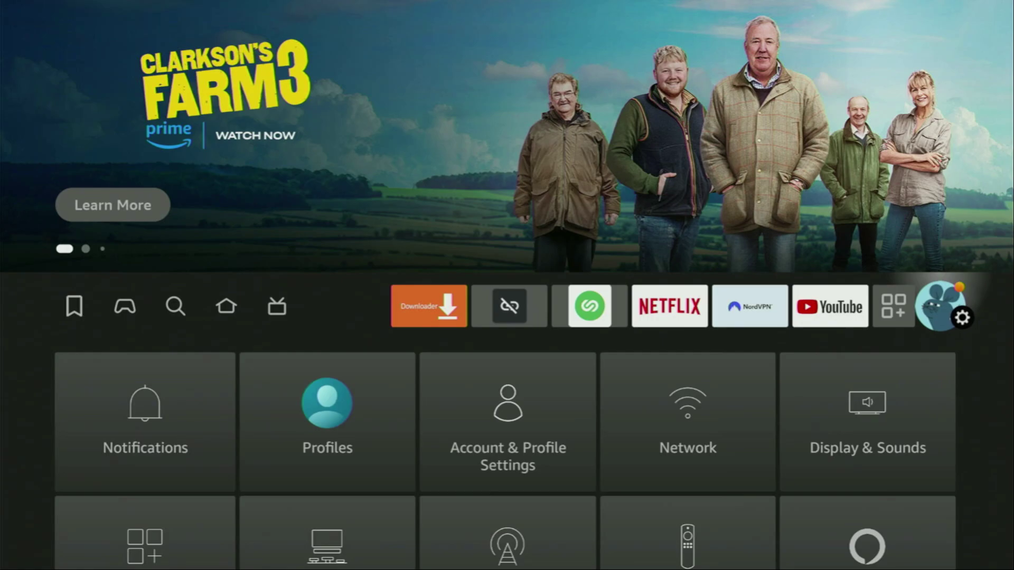
# Open My Fire TV in Settings and highlight Developer options.
pyautogui.press('Down')
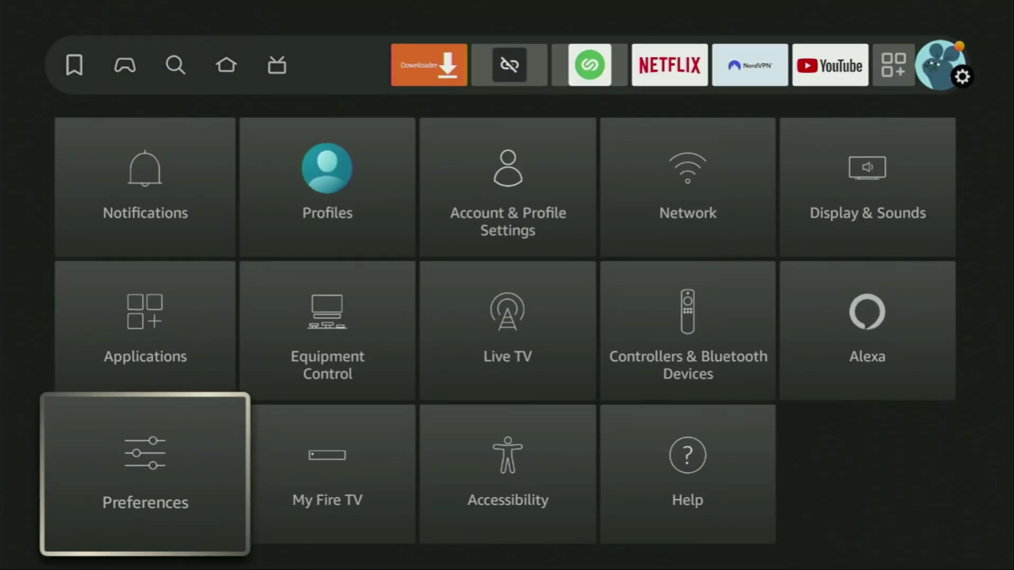
pyautogui.press('Right')
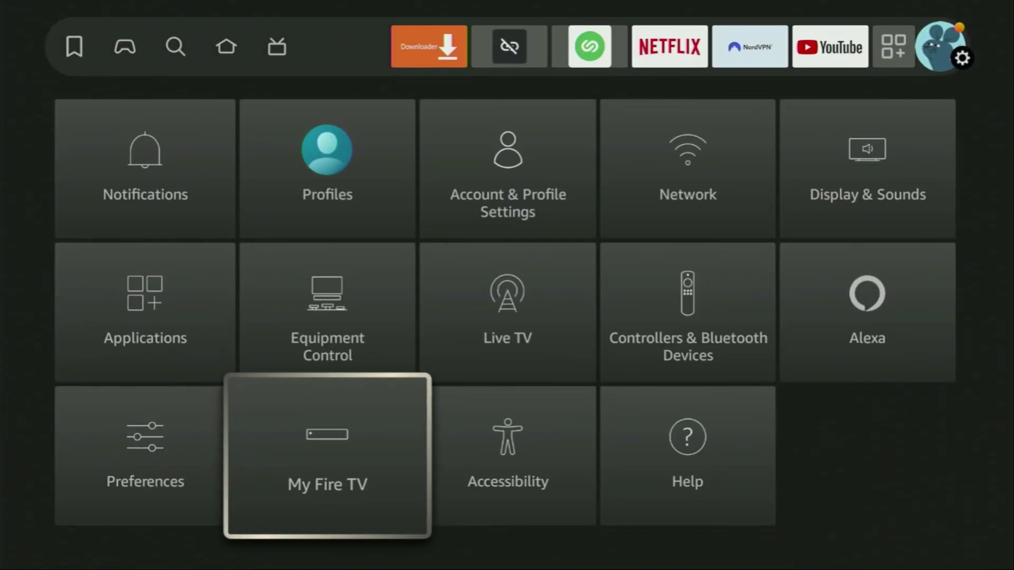
pyautogui.press('Return')
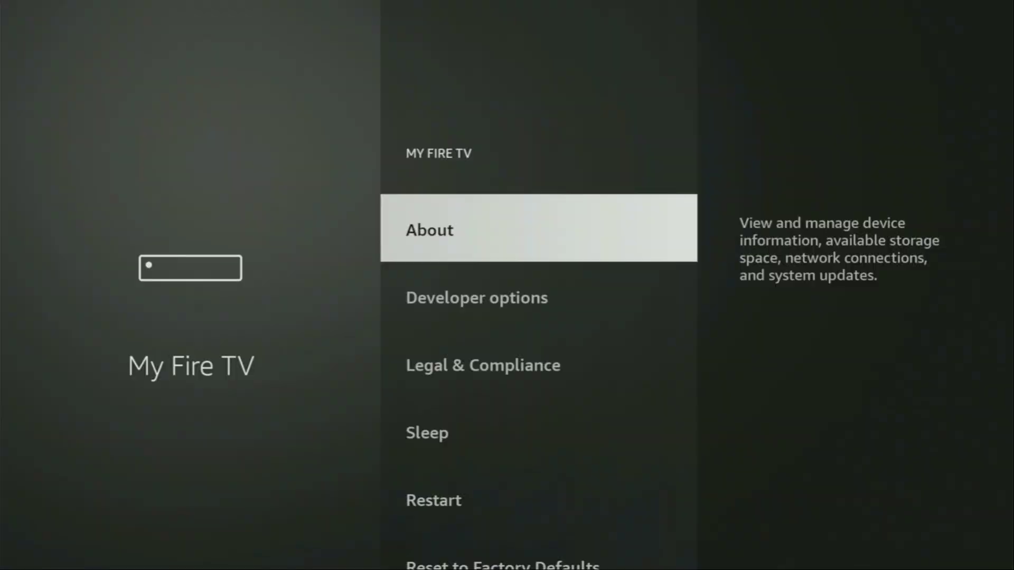
pyautogui.press('Down')
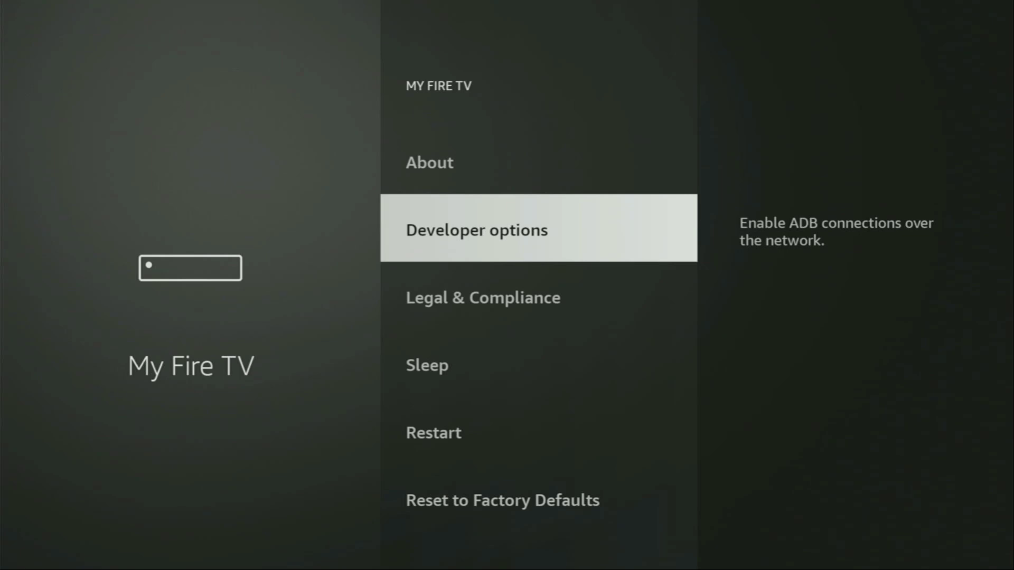
pyautogui.press('Up')
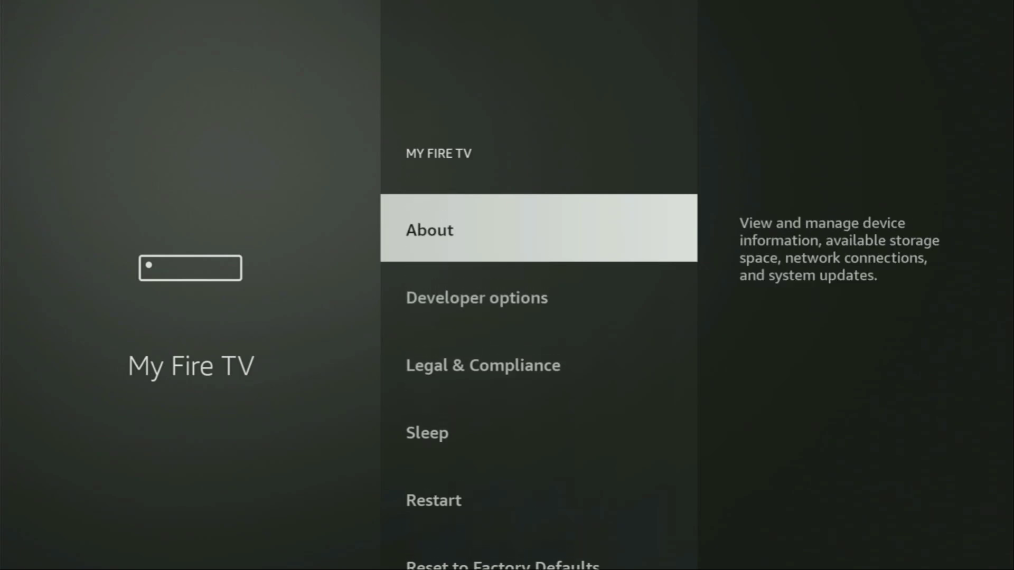
pyautogui.press('Return')
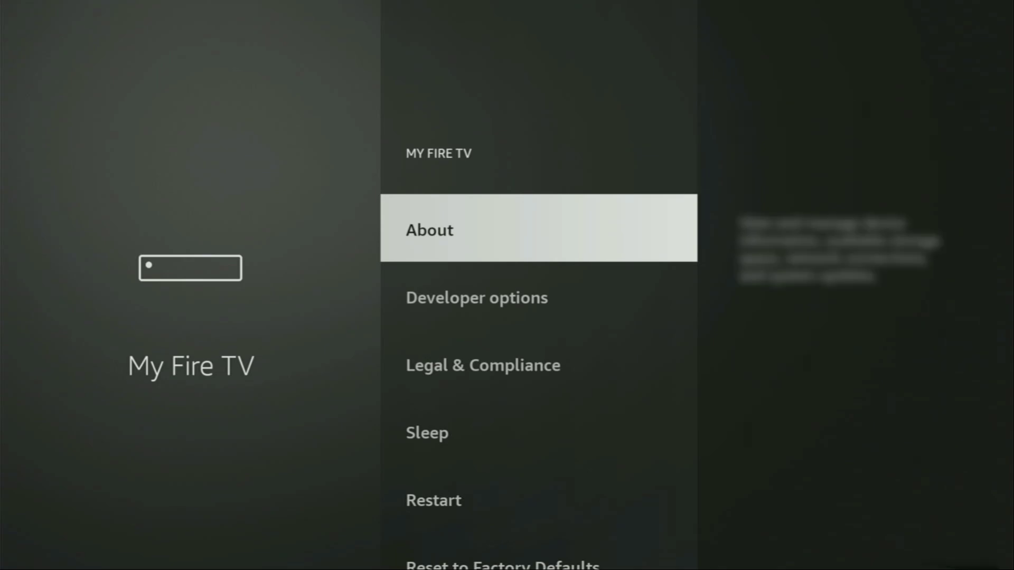
pyautogui.press('Return')
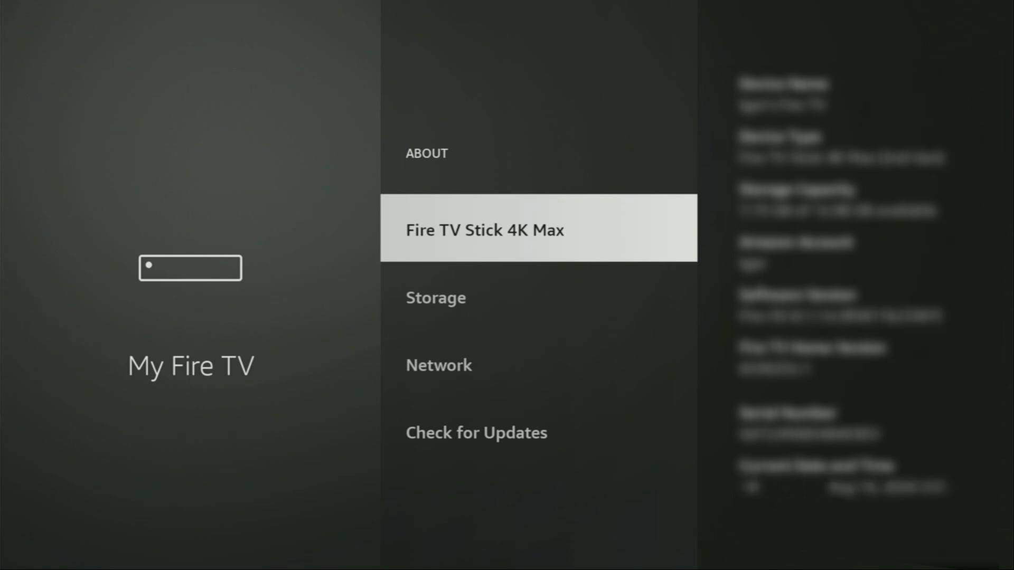
pyautogui.press('Return')
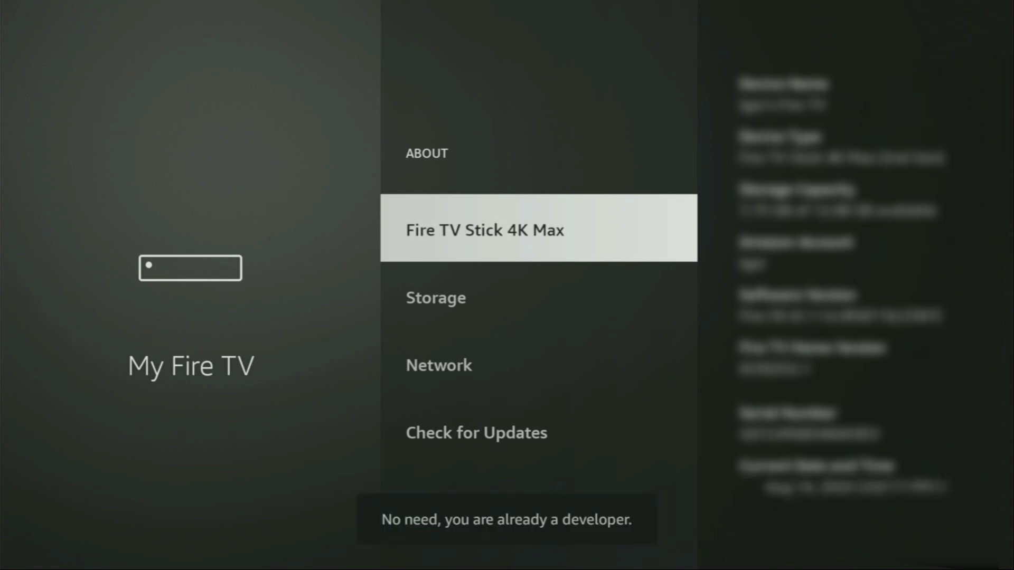
pyautogui.press('Return')
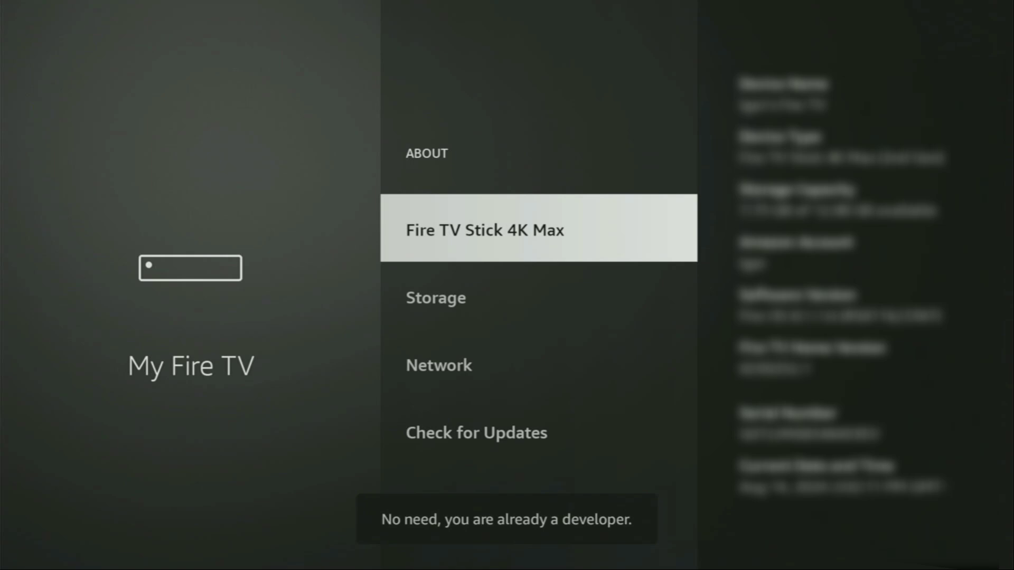
pyautogui.press('Down')
pyautogui.press('Down')
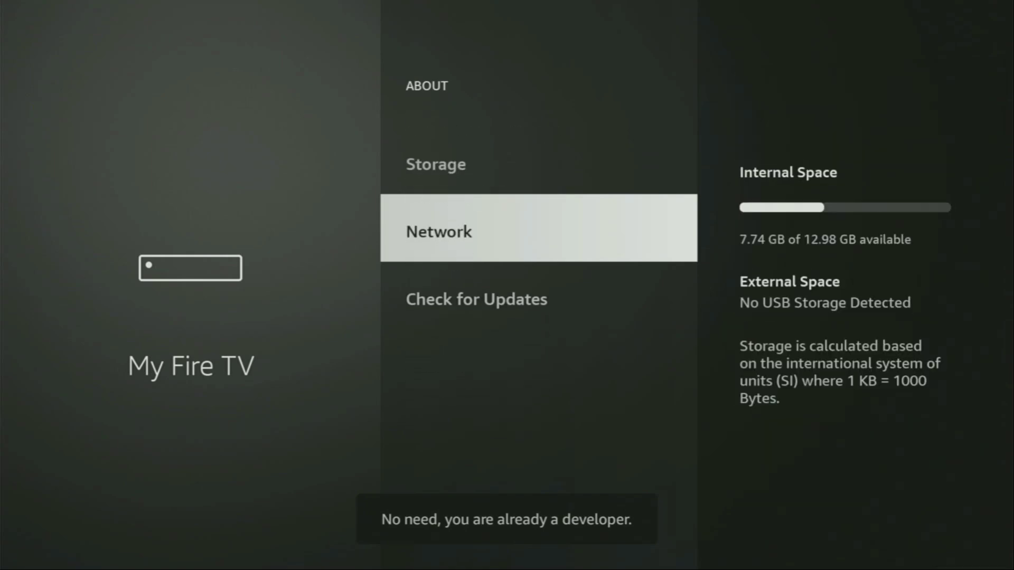
pyautogui.press('Down')
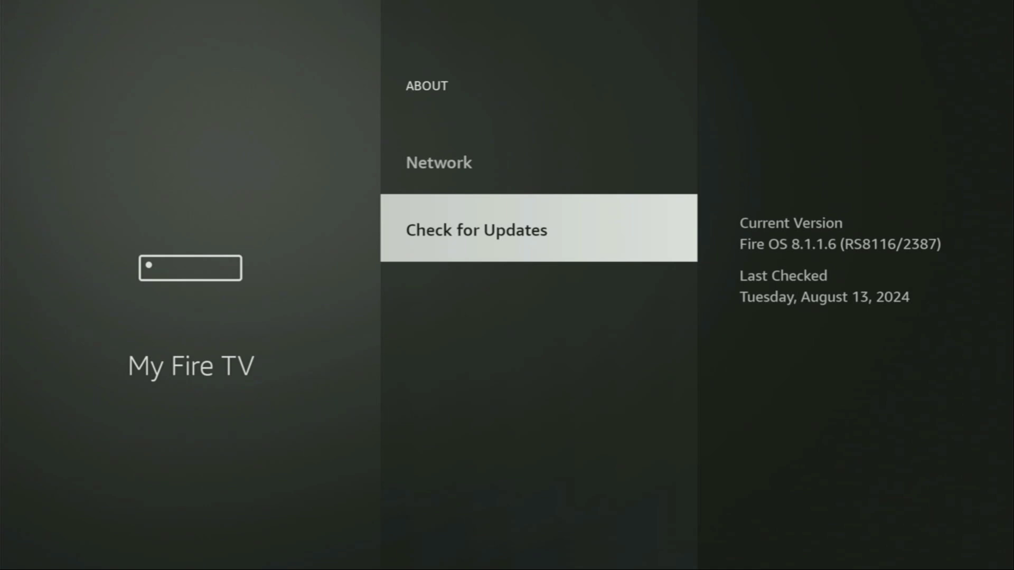
# Open Developer options and turn ADB debugging on.
pyautogui.press('Escape')
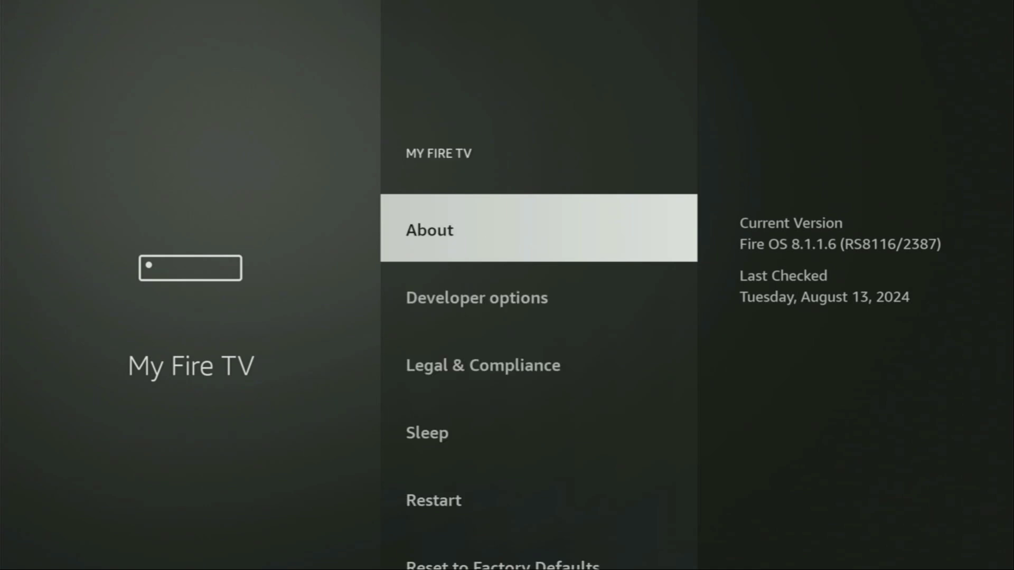
pyautogui.press('Down')
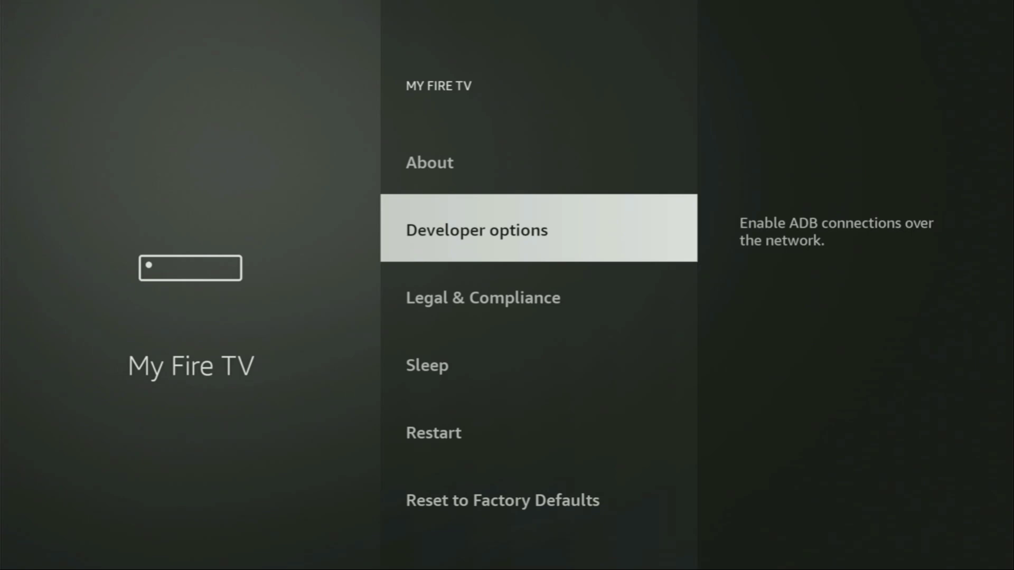
pyautogui.press('Return')
pyautogui.press('Return')
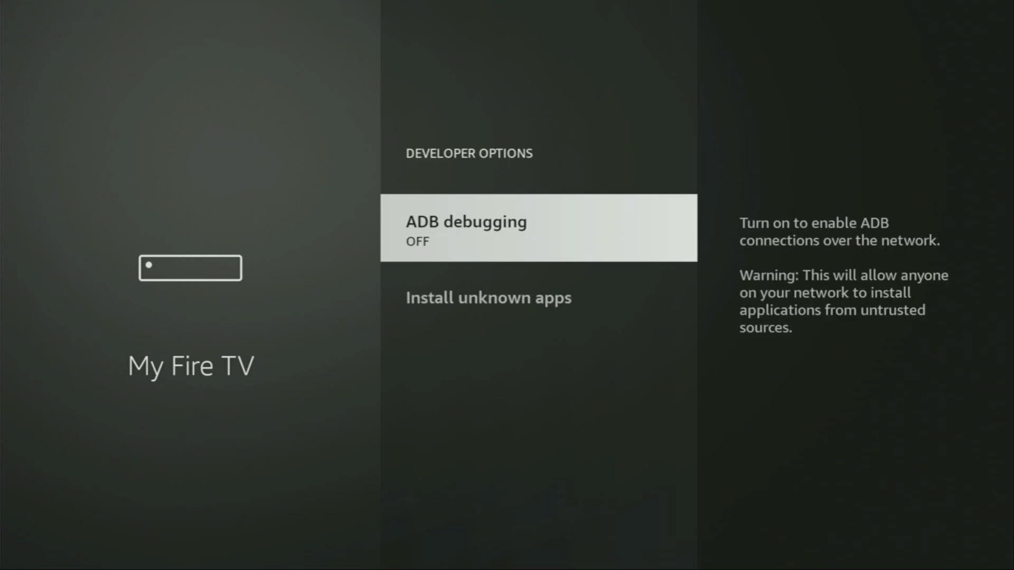
pyautogui.press('Return')
# In Install unknown apps, keep Downloader ON and review AppLinked and Unlinked.
pyautogui.press('Down')
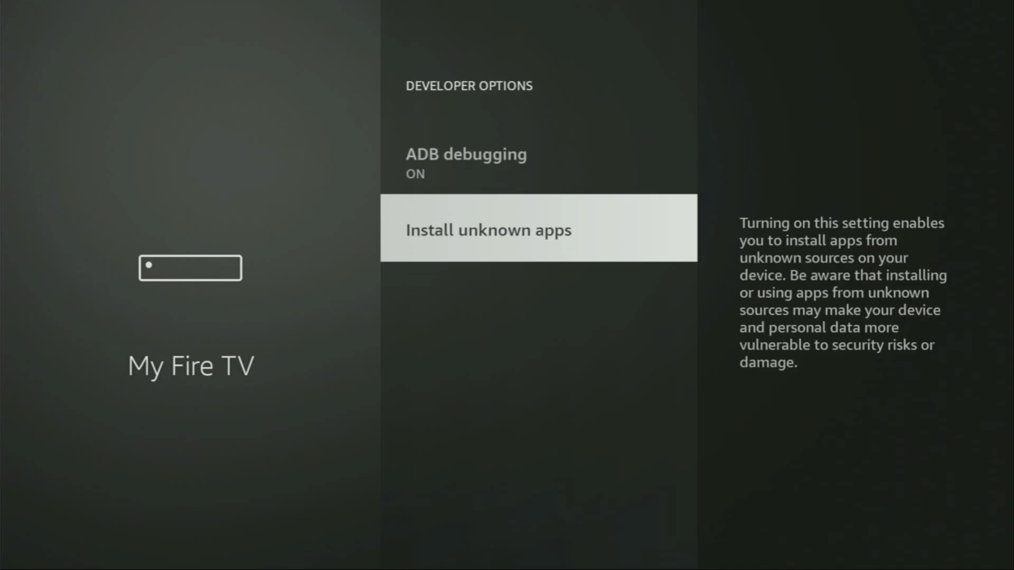
pyautogui.press('Return')
pyautogui.press('Down')
pyautogui.press('Up')
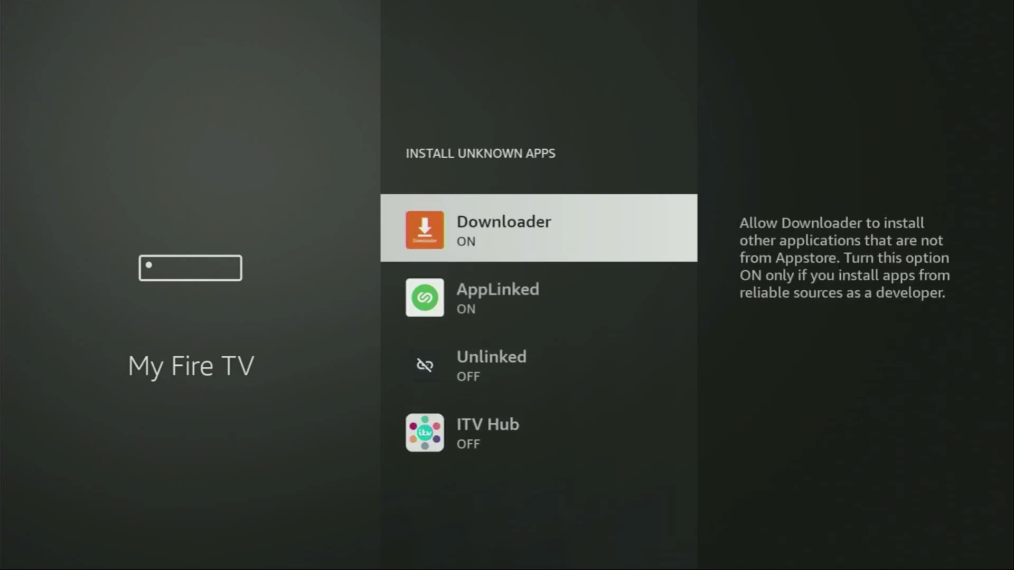
pyautogui.press('Return')
pyautogui.press('Return')
pyautogui.press('Down')
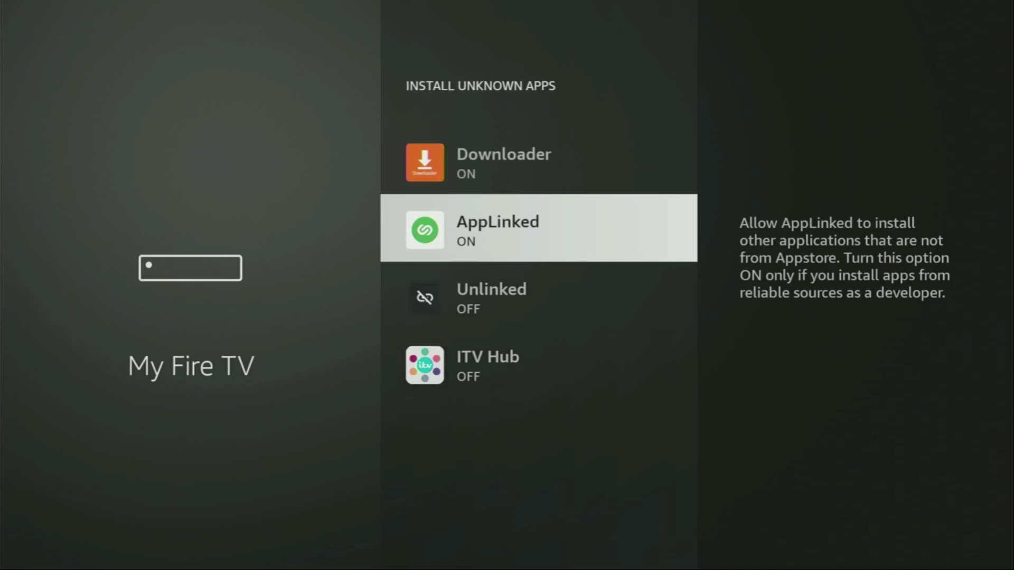
pyautogui.press('Down')
pyautogui.press('Down')
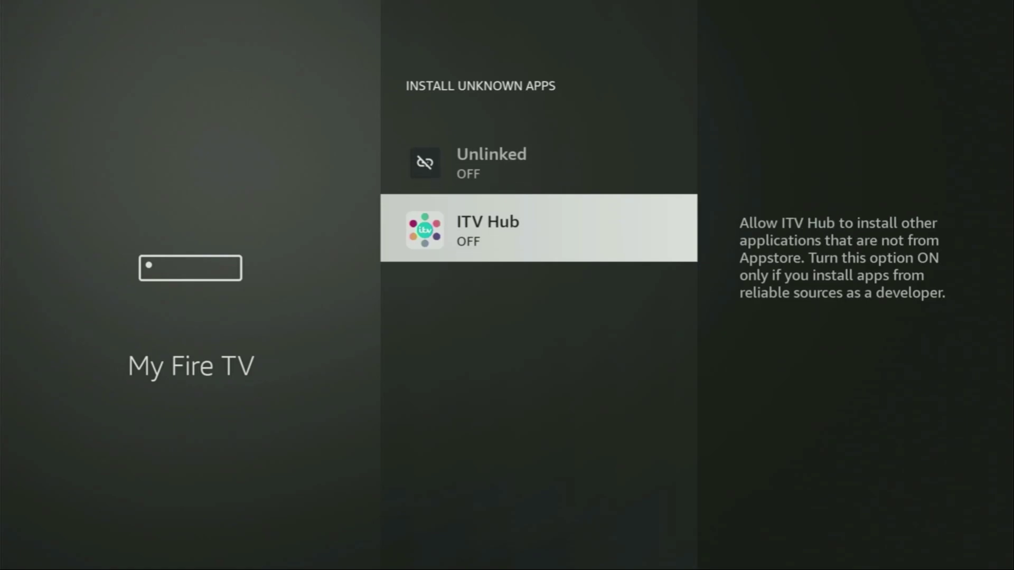
pyautogui.press('Up')
pyautogui.press('Up')
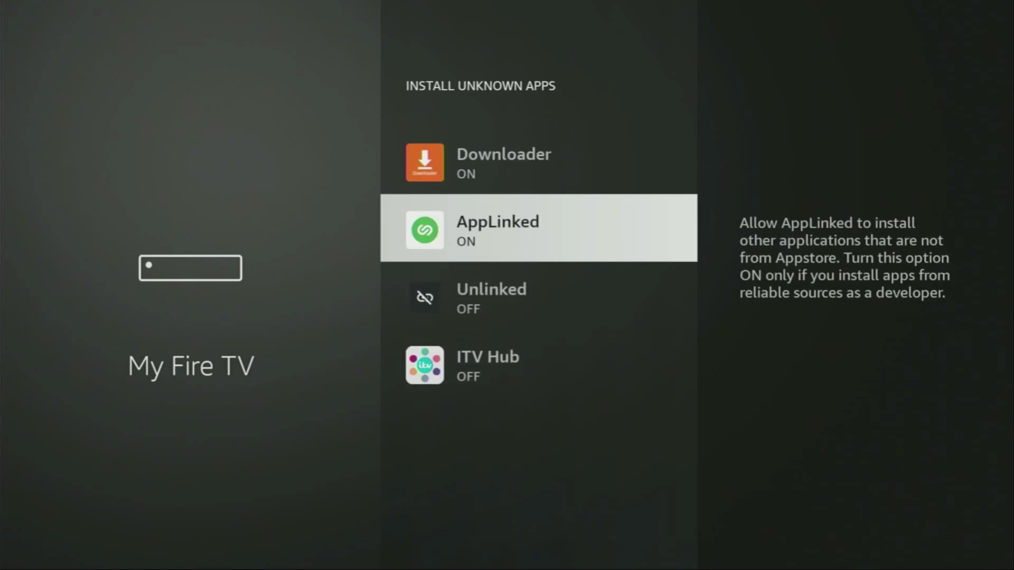
pyautogui.press('Up')
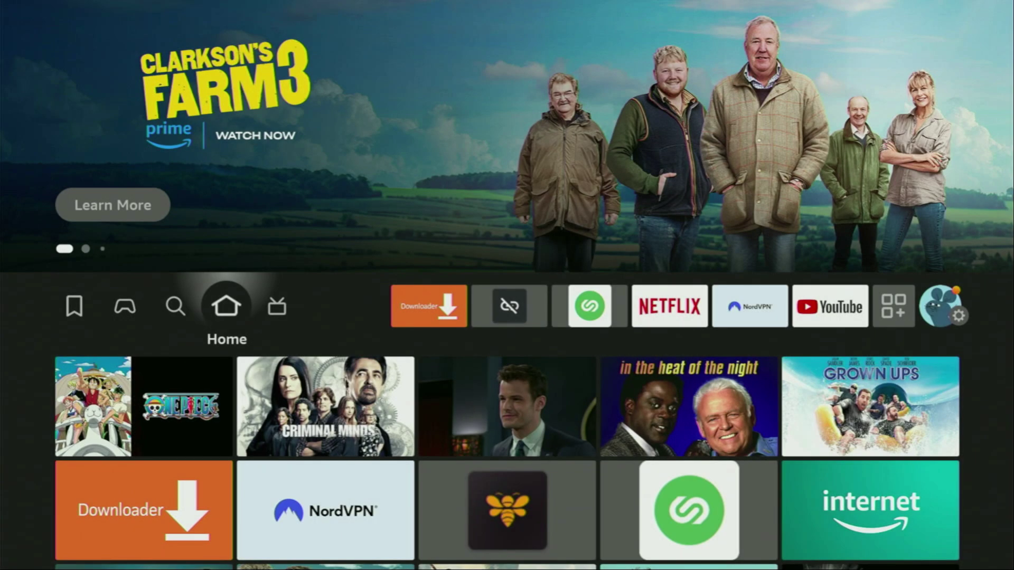
# Open Your Apps & Channels from the home screen and highlight NordVPN.
pyautogui.press('Right')
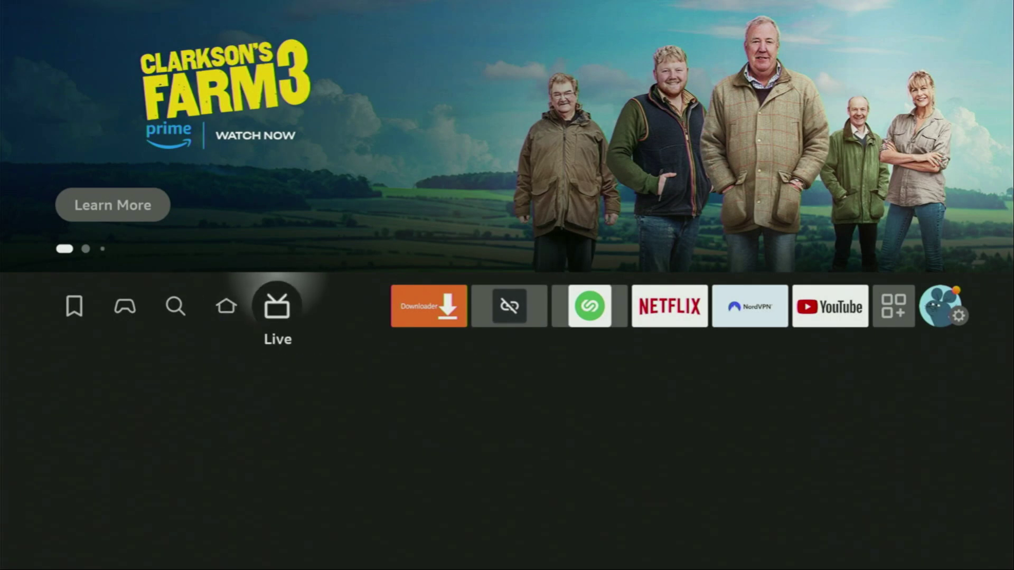
pyautogui.press('Right')
pyautogui.press('Right')
pyautogui.press('Right')
pyautogui.press('Right')
pyautogui.press('Right')
pyautogui.press('Right')
pyautogui.press('Right')
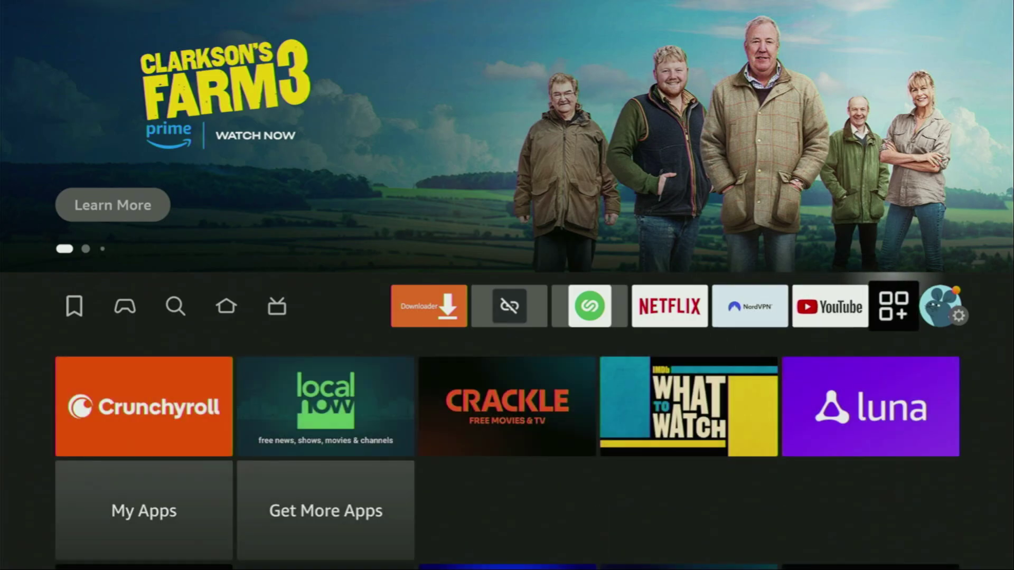
pyautogui.press('Return')
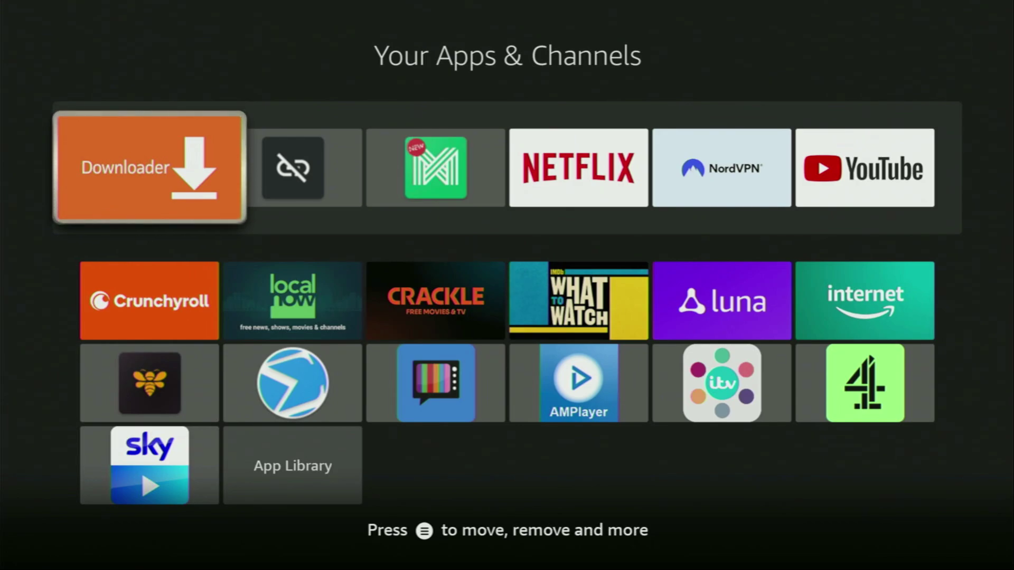
pyautogui.press('Right')
pyautogui.press('Right')
pyautogui.press('Right')
pyautogui.press('Right')
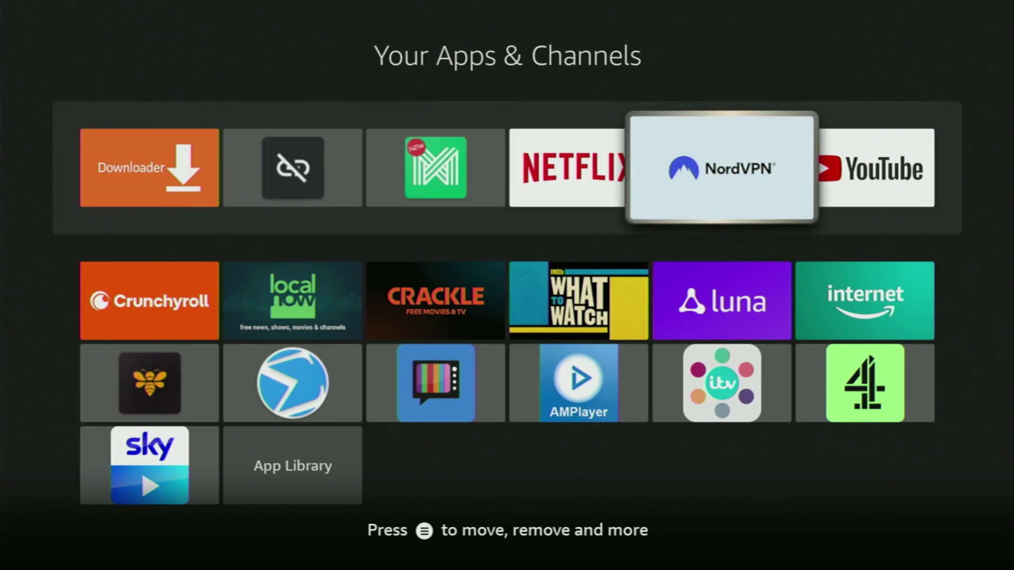
# Launch NordVPN and open its full Countries list.
pyautogui.press('Return')
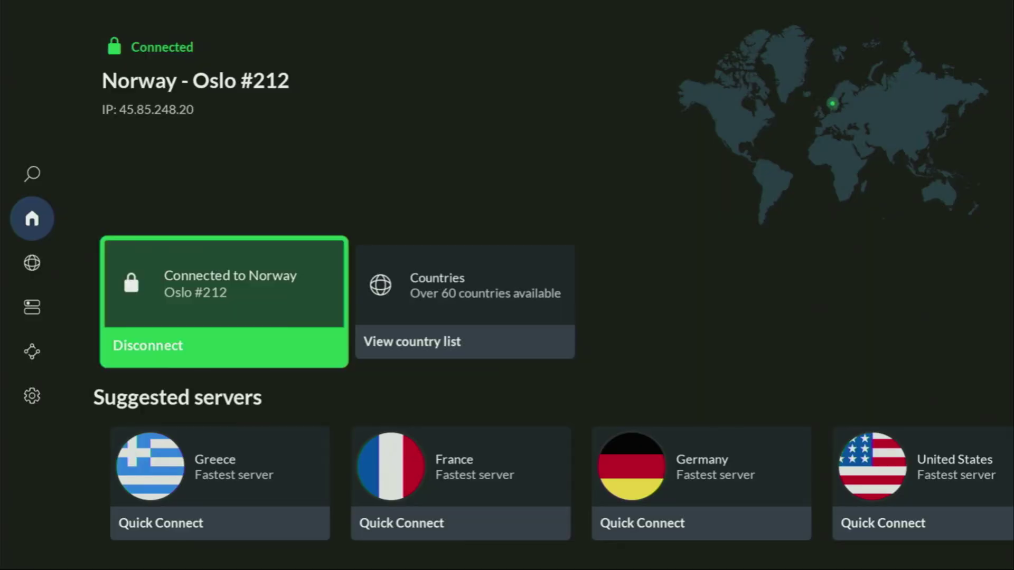
pyautogui.press('Down')
pyautogui.press('Right')
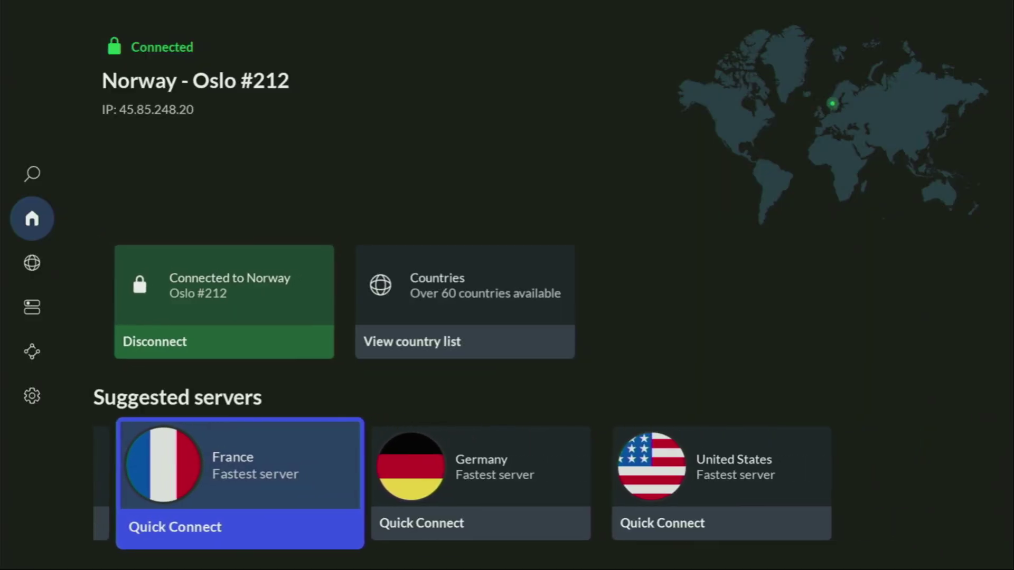
pyautogui.press('Right')
pyautogui.press('Right')
pyautogui.press('Up')
pyautogui.press('Right')
pyautogui.press('Return')
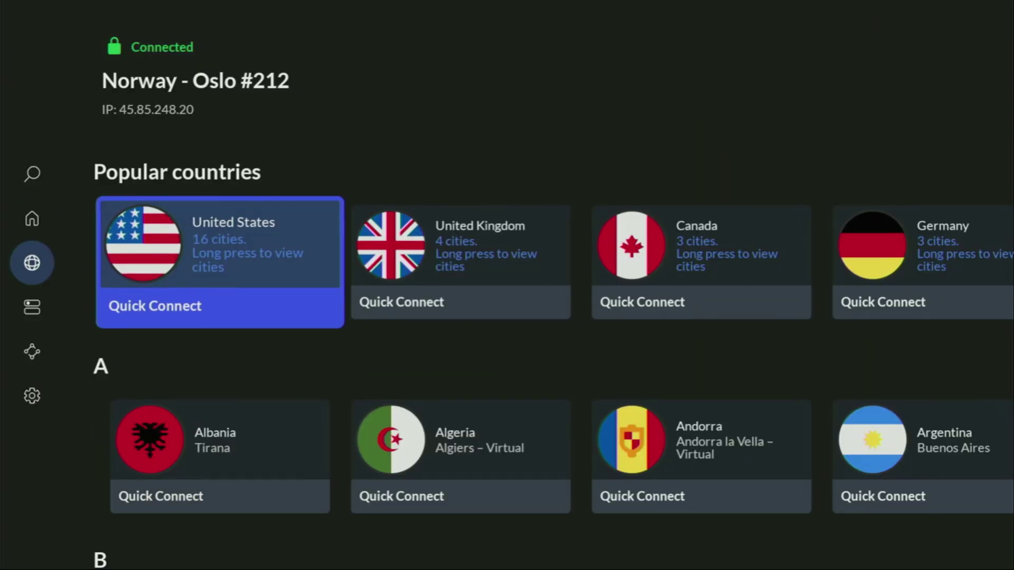
# Scroll down to Ireland and connect the VPN to Ireland - Dublin #153.
pyautogui.press('Down')
pyautogui.press('Right')
pyautogui.press('Right')
pyautogui.press('Right')
pyautogui.press('Right')
pyautogui.press('Right')
pyautogui.press('Right')
pyautogui.press('Right')
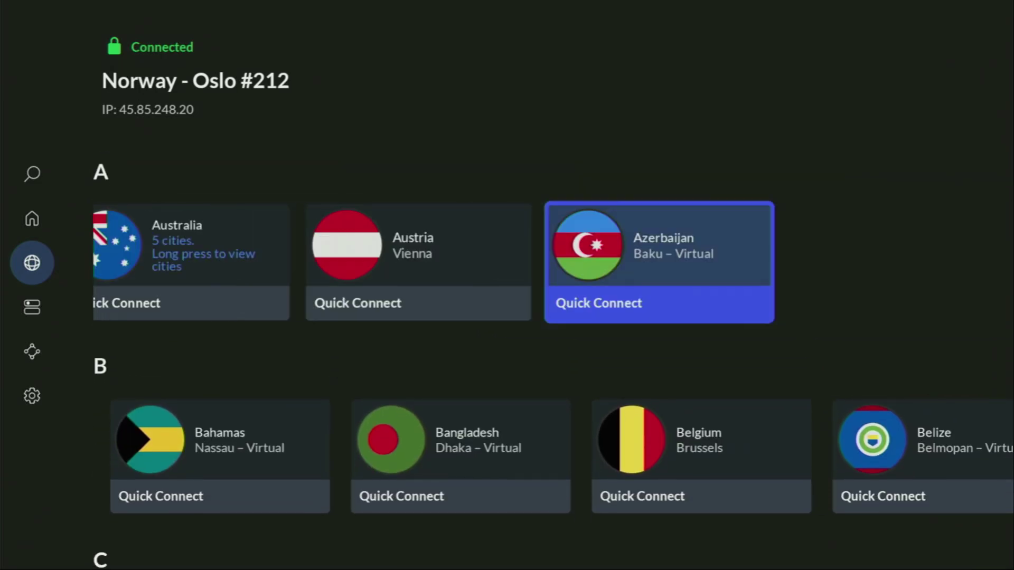
pyautogui.press('Down')
pyautogui.press('Right')
pyautogui.press('Right')
pyautogui.press('Right')
pyautogui.press('Down')
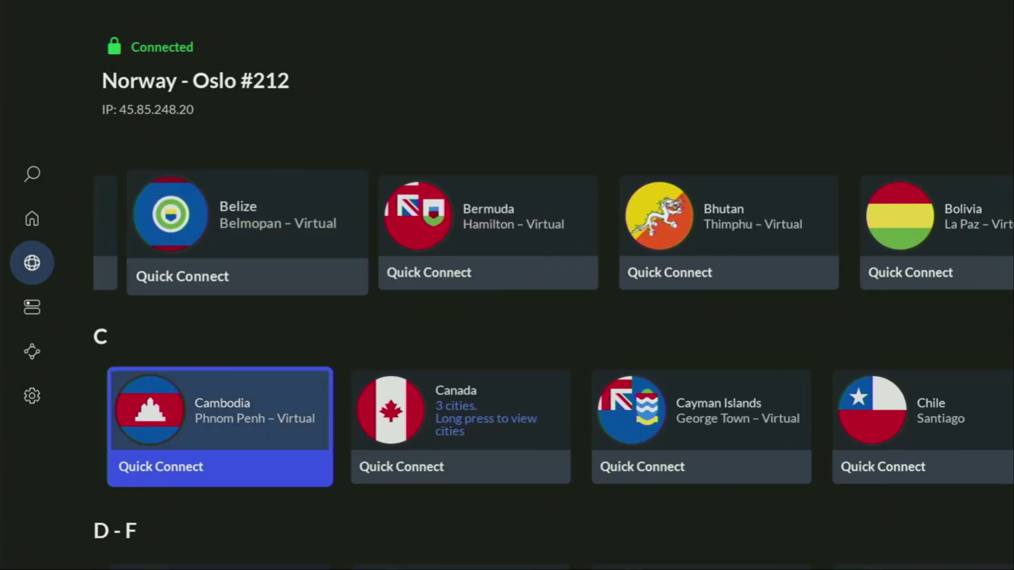
pyautogui.press('Right')
pyautogui.press('Right')
pyautogui.press('Right')
pyautogui.press('Right')
pyautogui.press('Right')
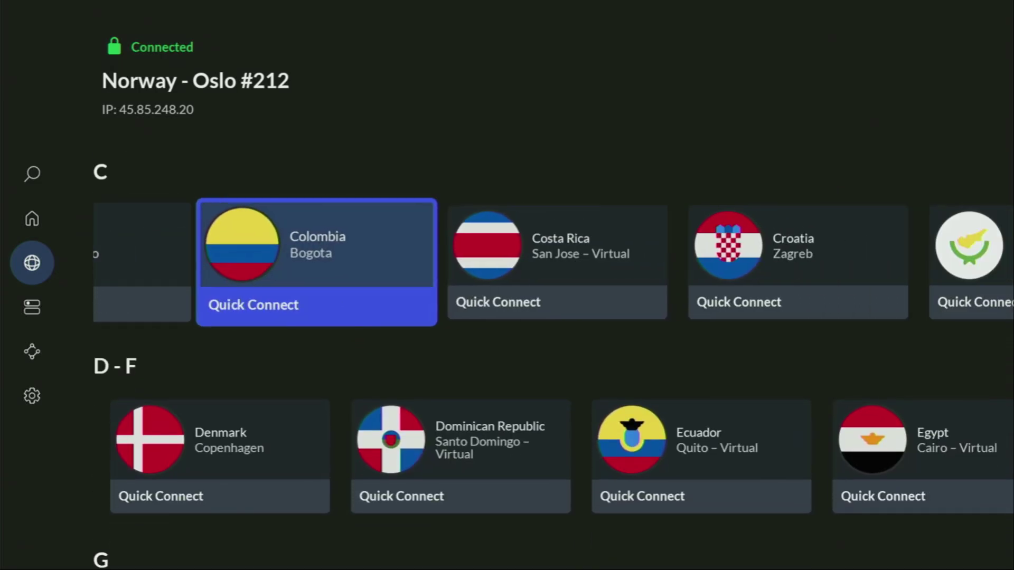
pyautogui.press('Down')
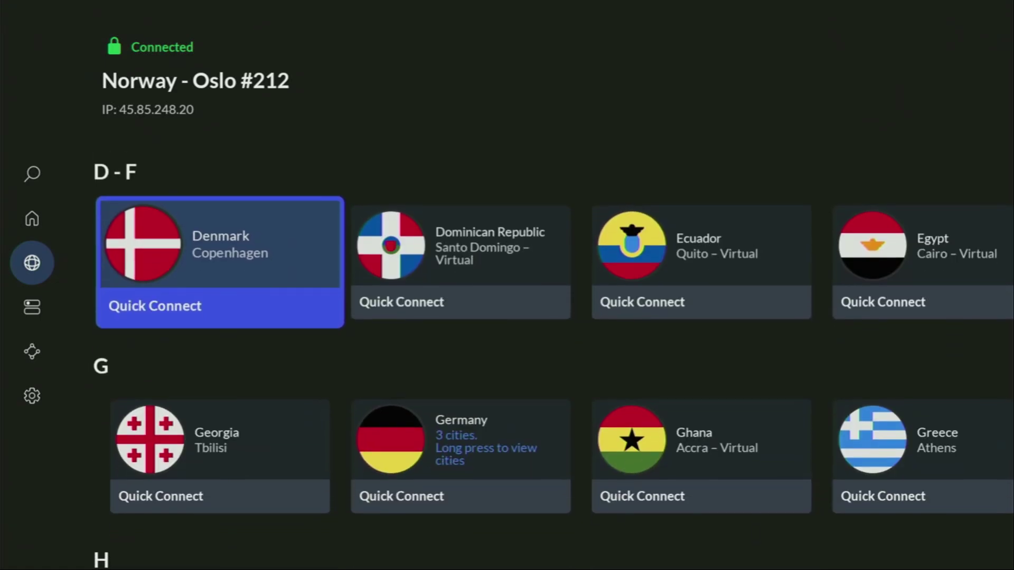
pyautogui.press('Right')
pyautogui.press('Right')
pyautogui.press('Right')
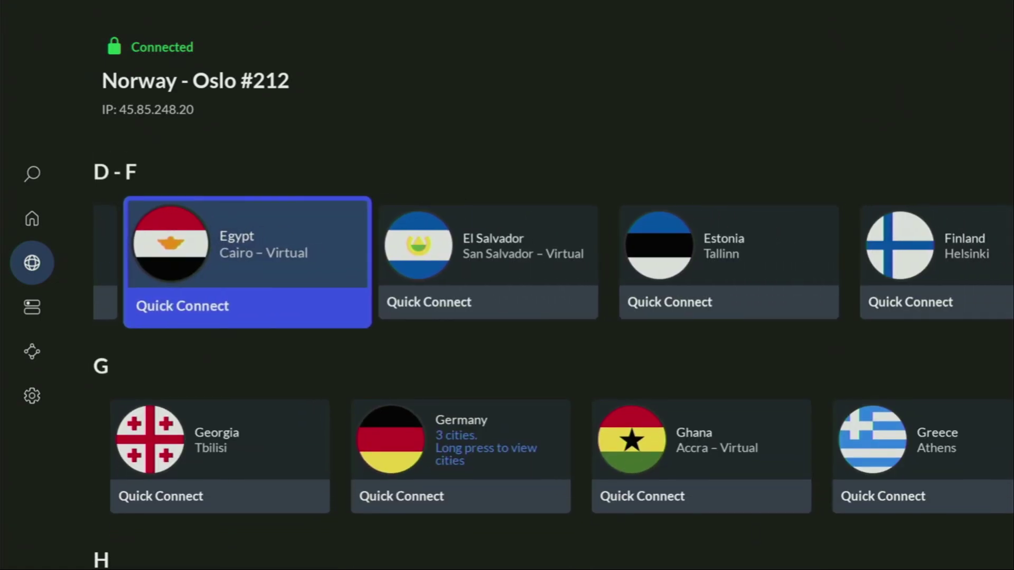
pyautogui.press('Down')
pyautogui.press('Down')
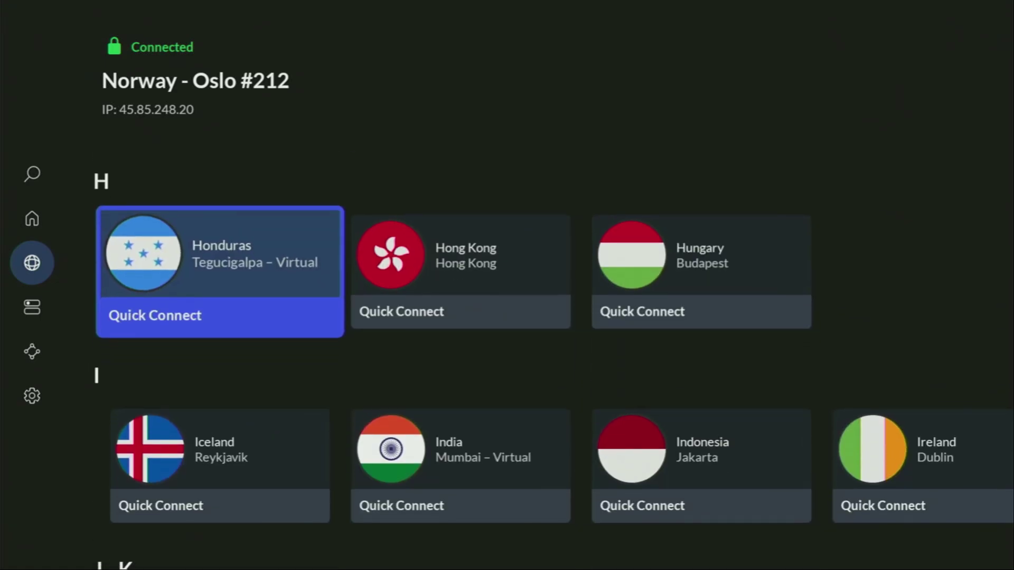
pyautogui.press('Right')
pyautogui.press('Down')
pyautogui.press('Right')
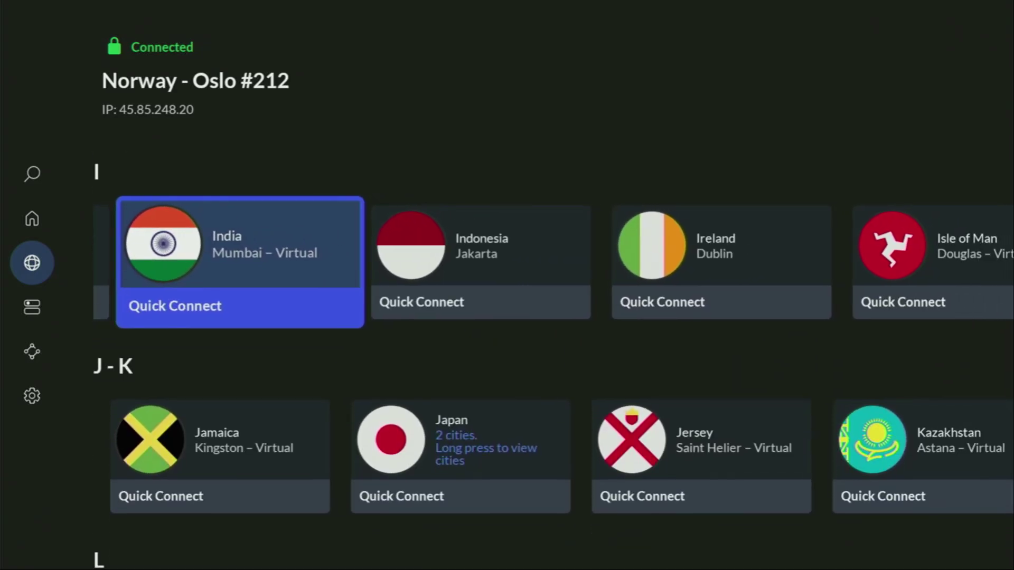
pyautogui.press('Right')
pyautogui.press('Right')
pyautogui.press('Return')
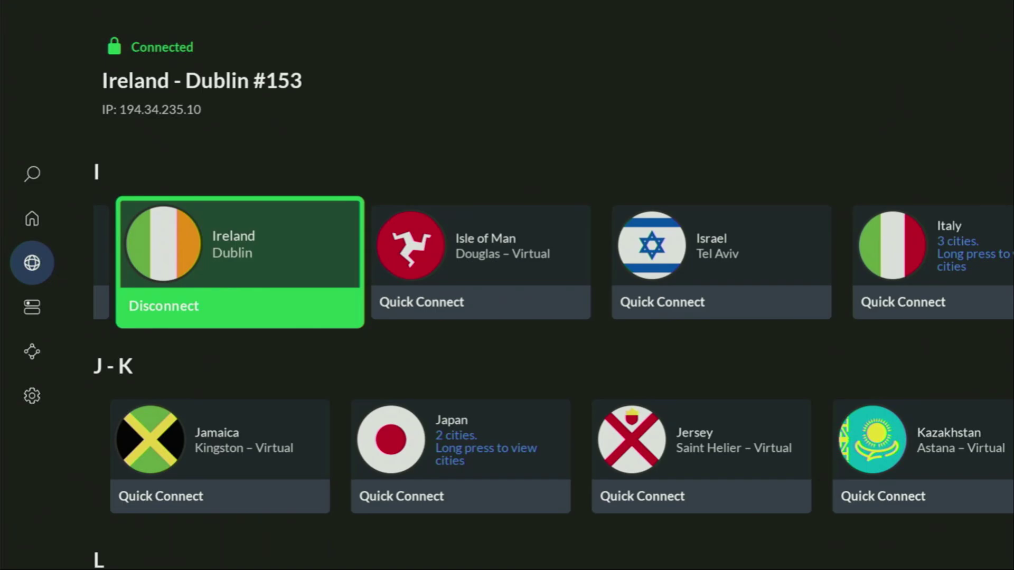
# Browse the rest of the country list down to the U-V countries.
pyautogui.press('Right')
pyautogui.press('Down')
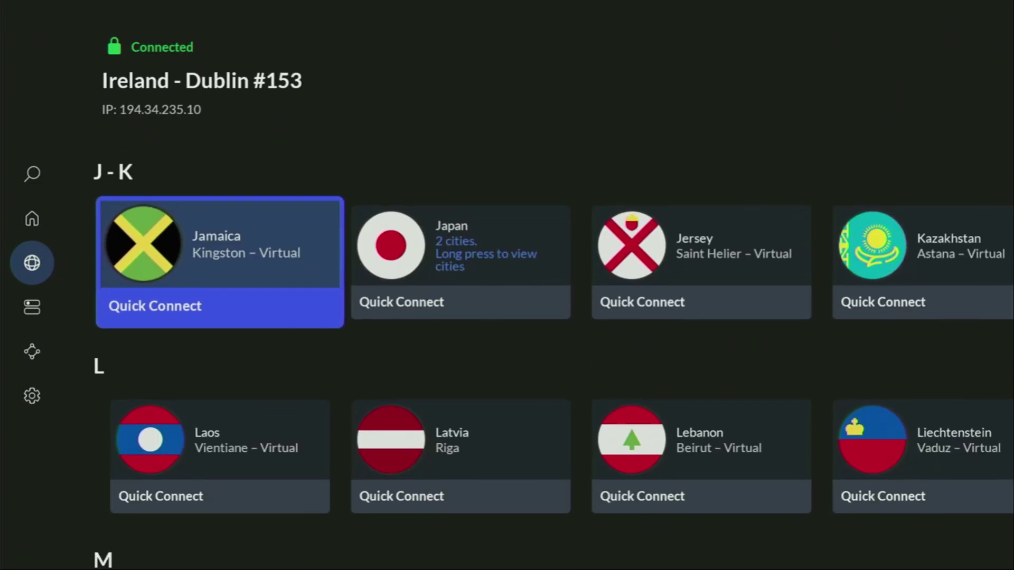
pyautogui.press('Down')
pyautogui.press('Right')
pyautogui.press('Right')
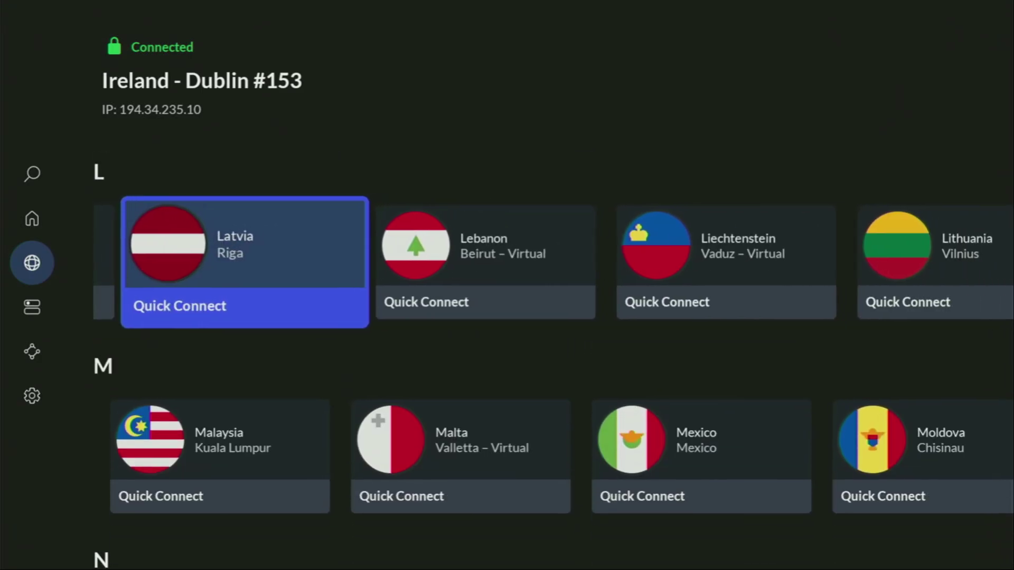
pyautogui.press('Down')
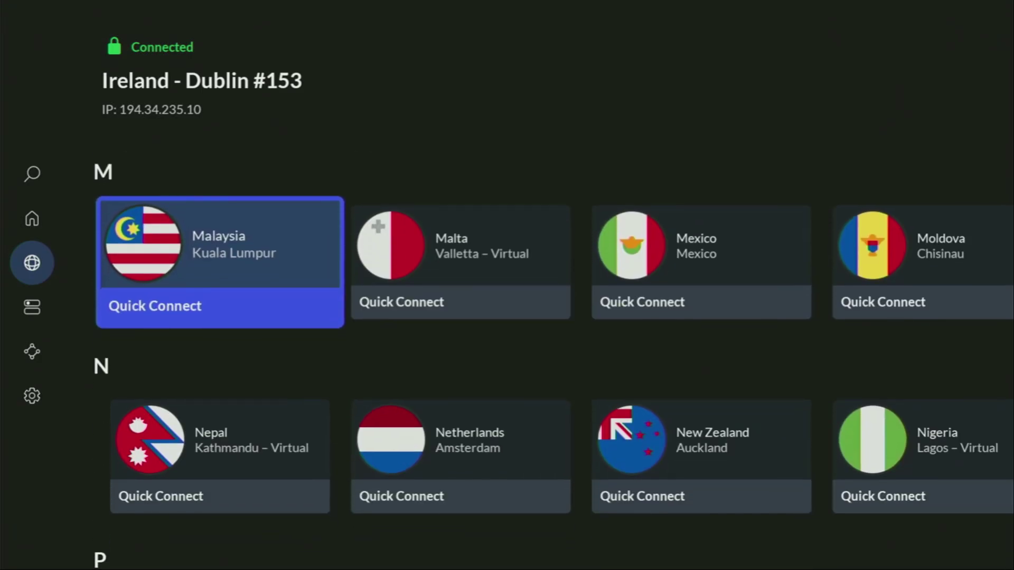
pyautogui.press('Down')
pyautogui.press('Down')
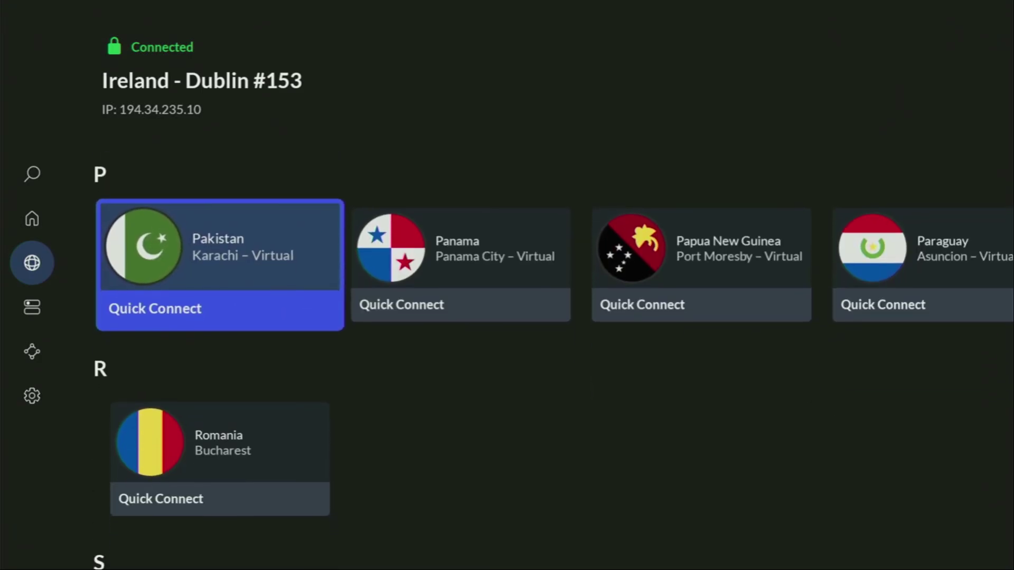
pyautogui.press('Down')
pyautogui.press('Down')
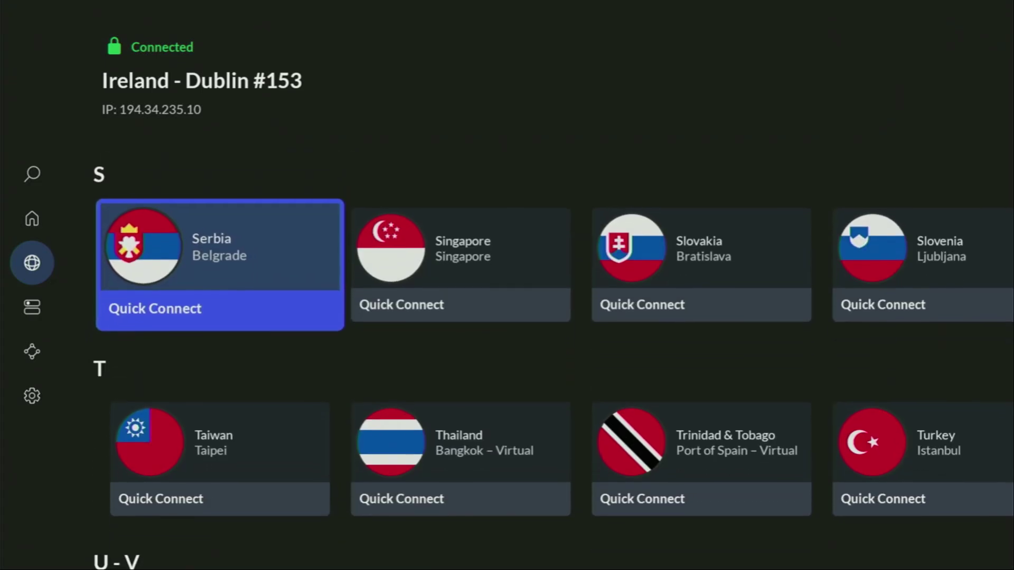
pyautogui.press('Right')
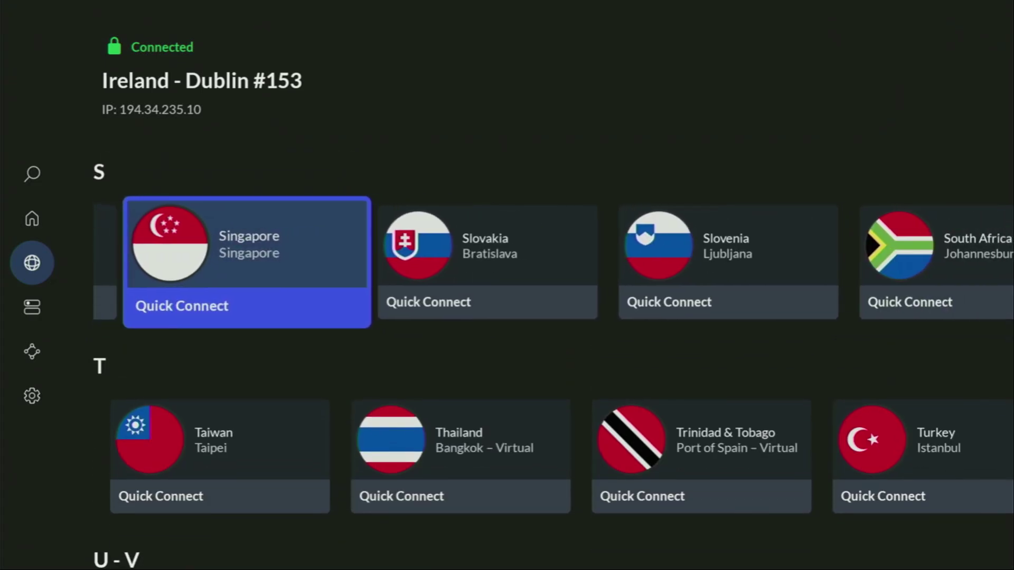
pyautogui.press('Down')
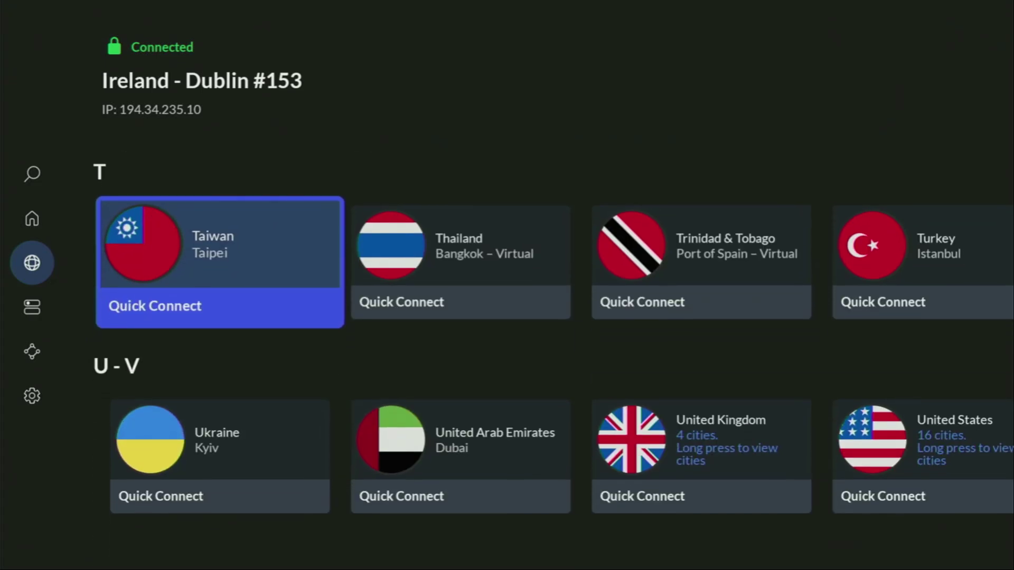
pyautogui.press('Down')
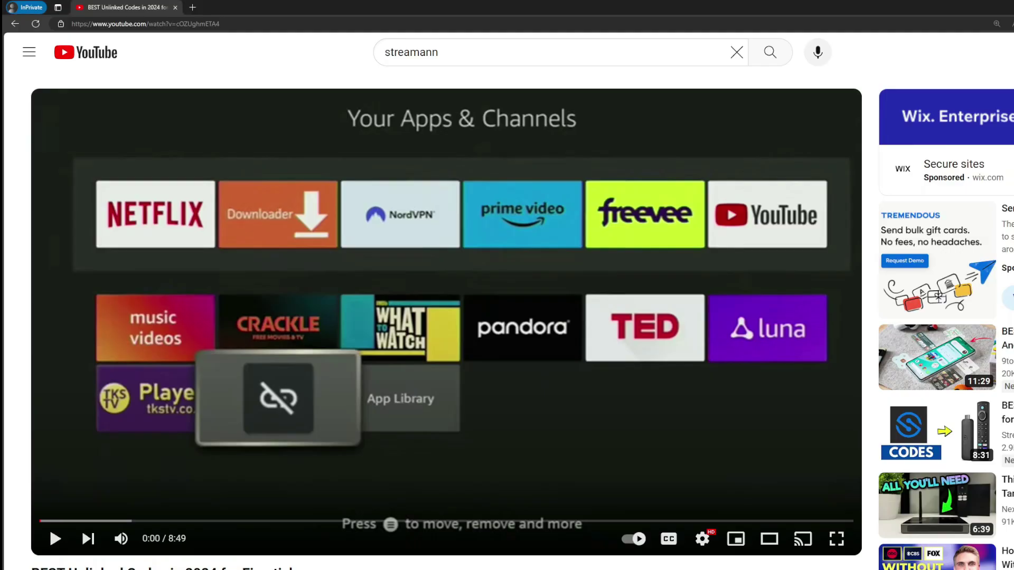
# Expand the YouTube description and follow the pinned comment's topvpnoffer.com NordVPN link.
pyautogui.scroll(-7, 452, 523)
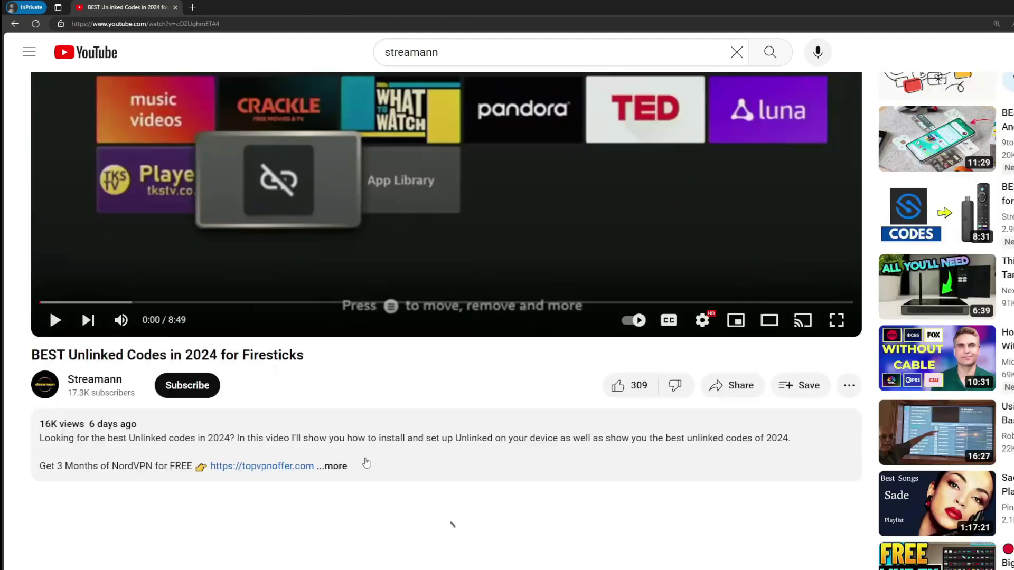
pyautogui.click(369, 320)
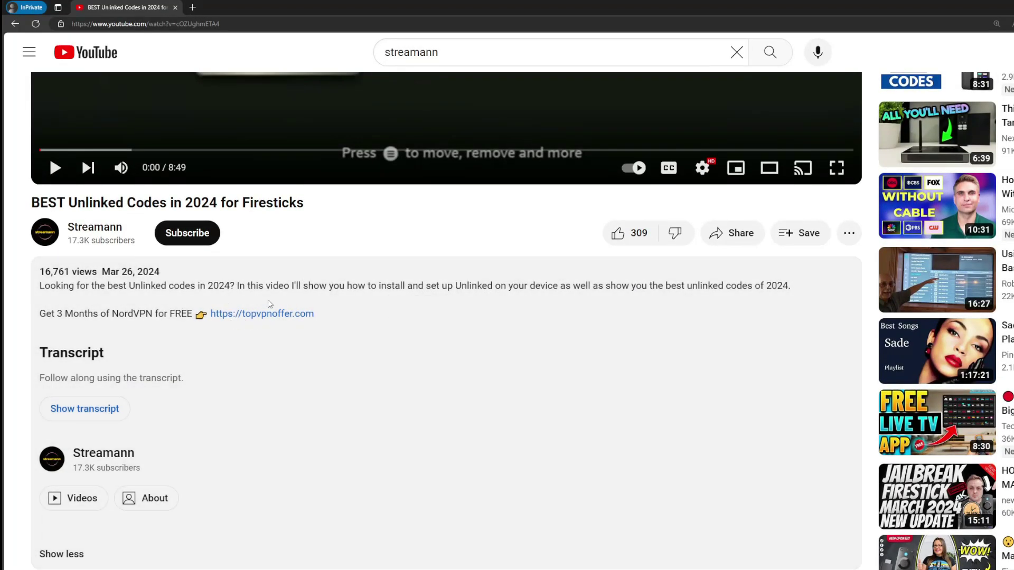
pyautogui.scroll(-5, 293, 317)
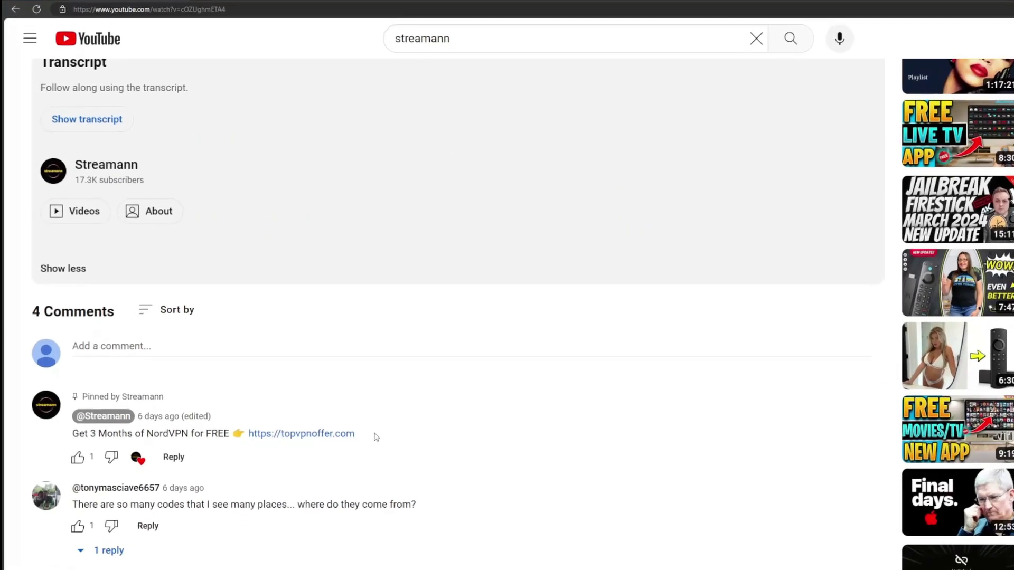
pyautogui.moveTo(376, 437); pyautogui.dragTo(246, 436)
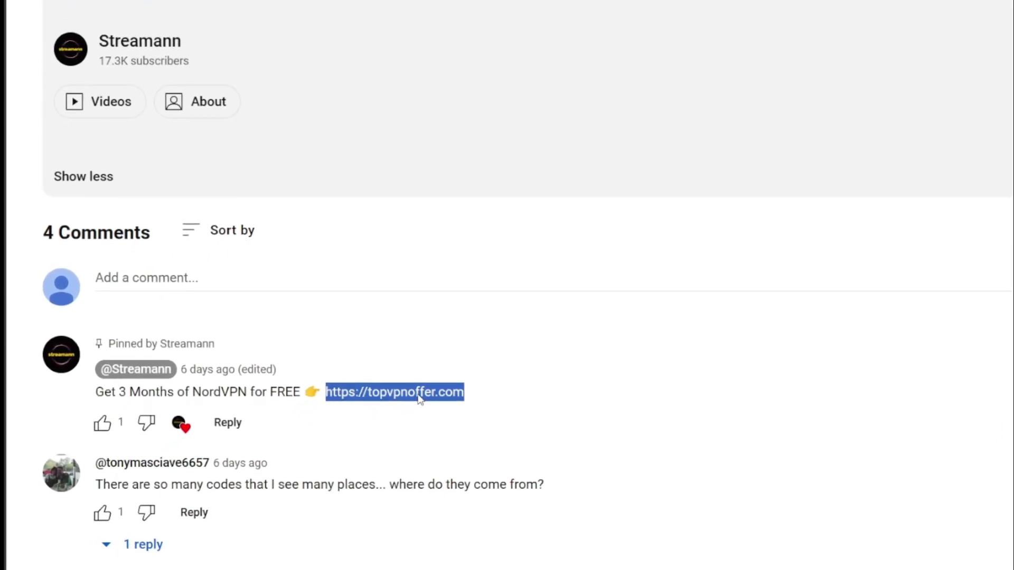
pyautogui.click(417, 402)
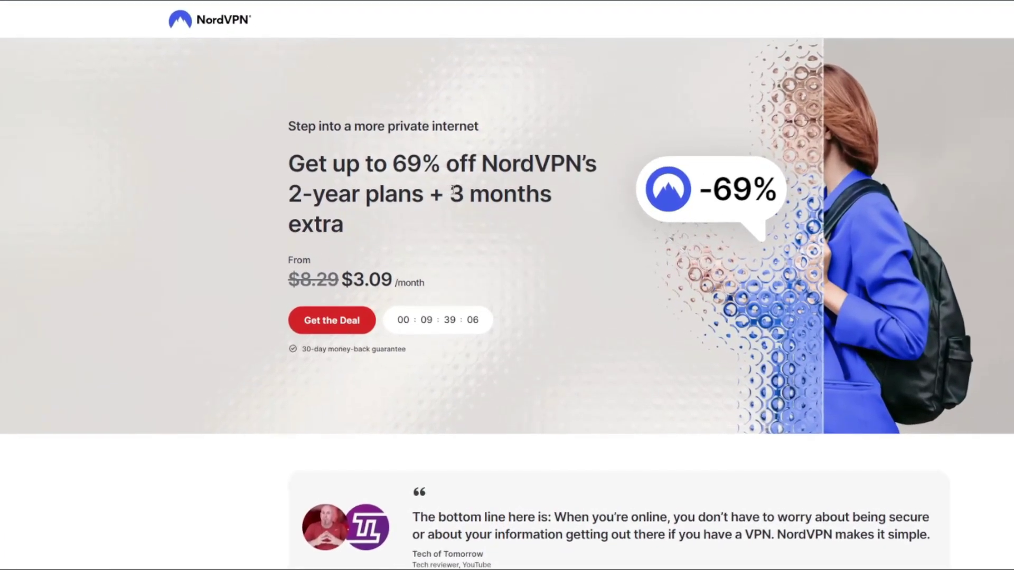
pyautogui.moveTo(453, 191); pyautogui.dragTo(556, 224)
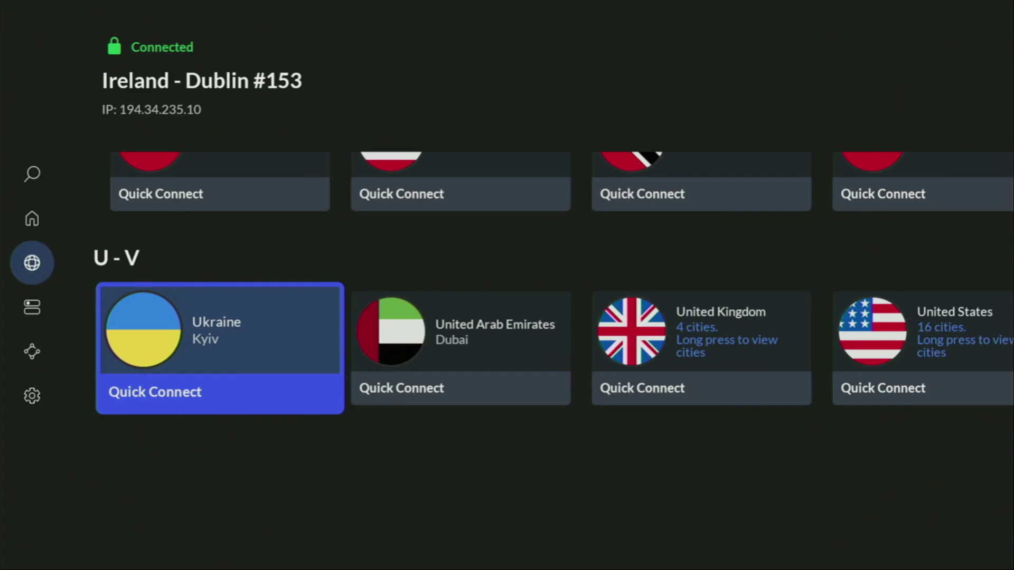
pyautogui.press('Right')
pyautogui.press('Right')
pyautogui.press('Right')
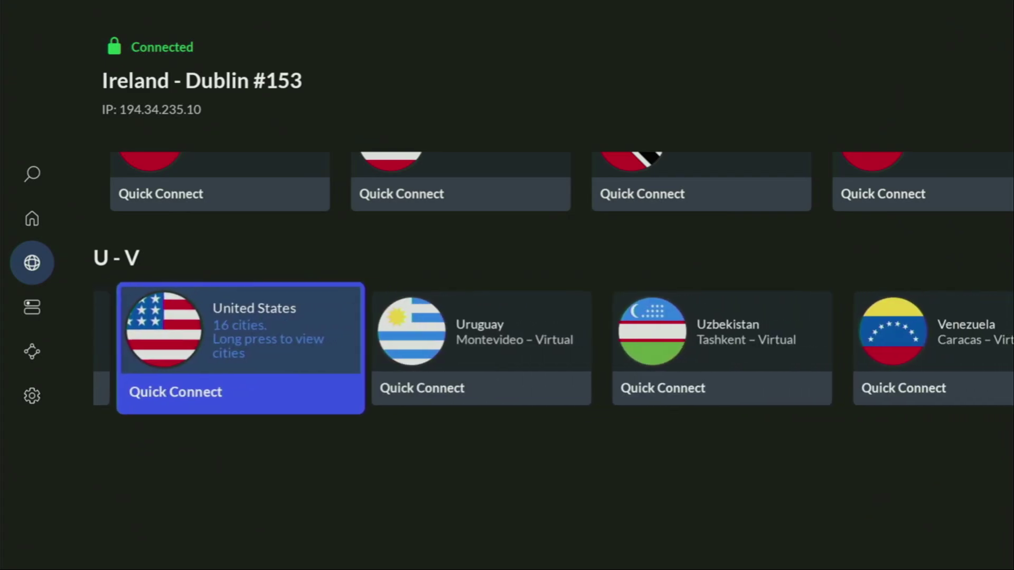
pyautogui.press('Right')
pyautogui.press('Right')
pyautogui.press('Up')
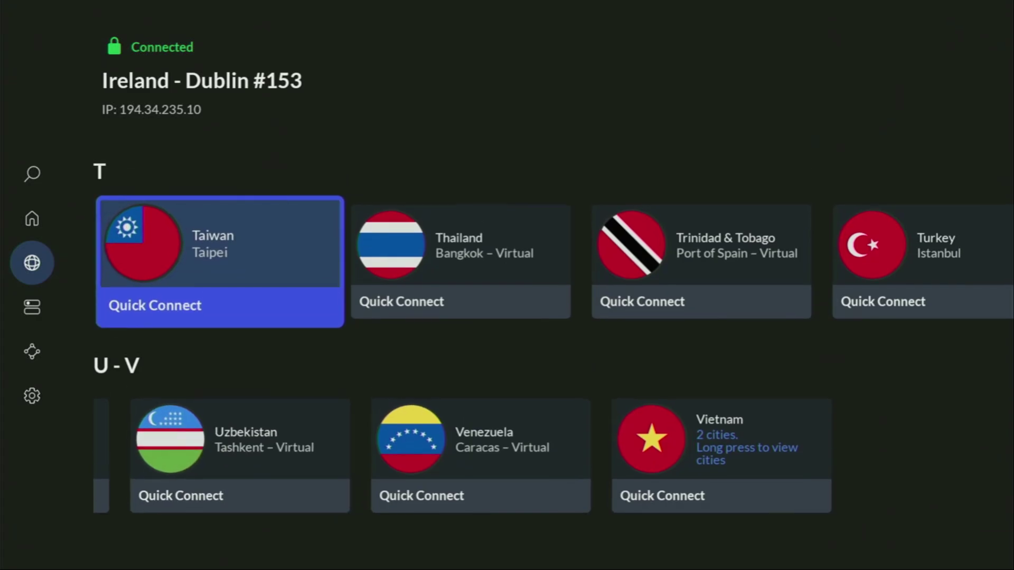
pyautogui.press('Up')
pyautogui.press('Up')
pyautogui.press('Up')
pyautogui.press('Up')
pyautogui.press('Up')
pyautogui.press('Up')
pyautogui.press('Up')
pyautogui.press('Right')
pyautogui.press('Right')
pyautogui.press('Right')
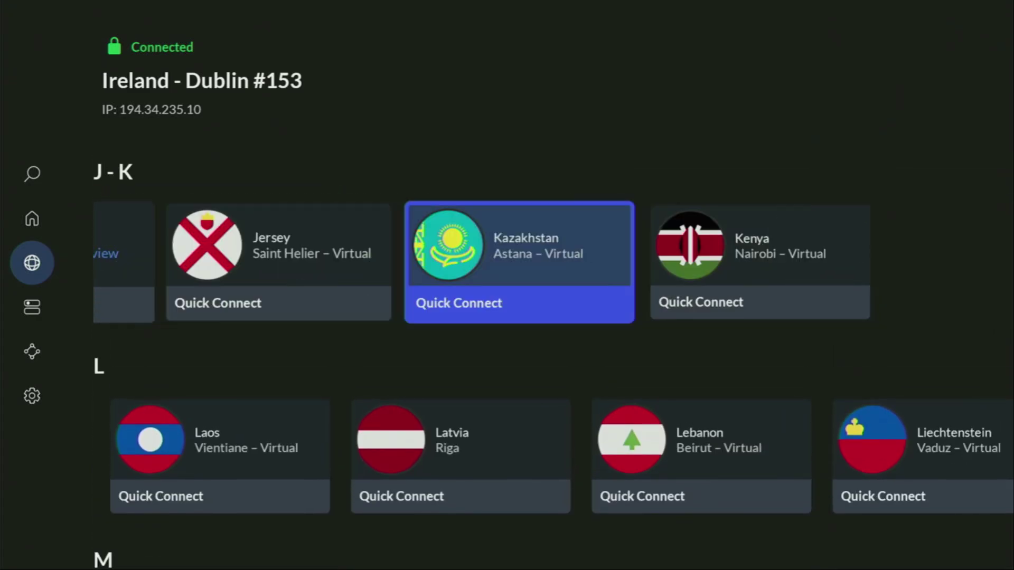
pyautogui.press('Right')
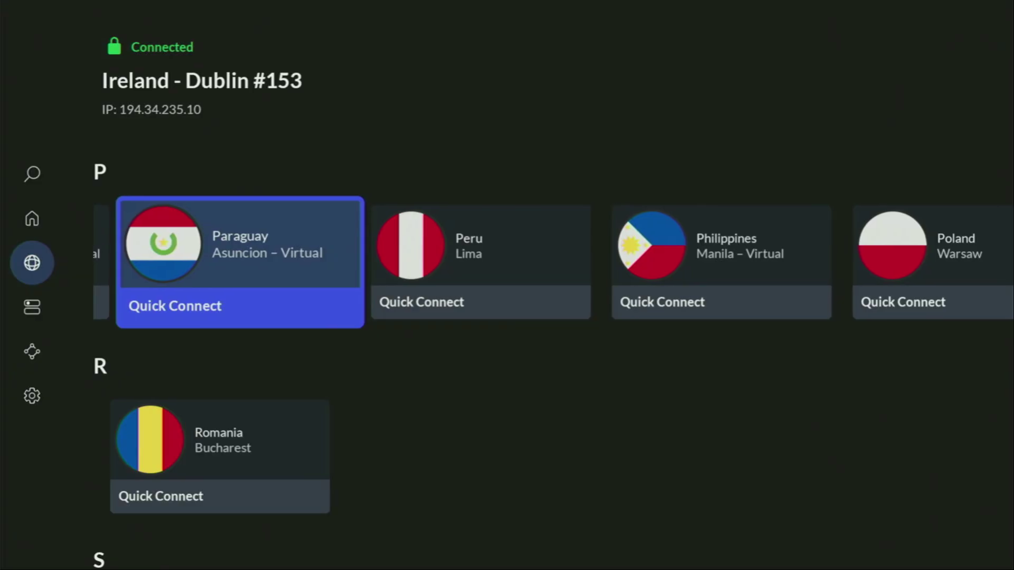
# Launch Downloader from the home screen and focus its Home section.
pyautogui.press('Right')
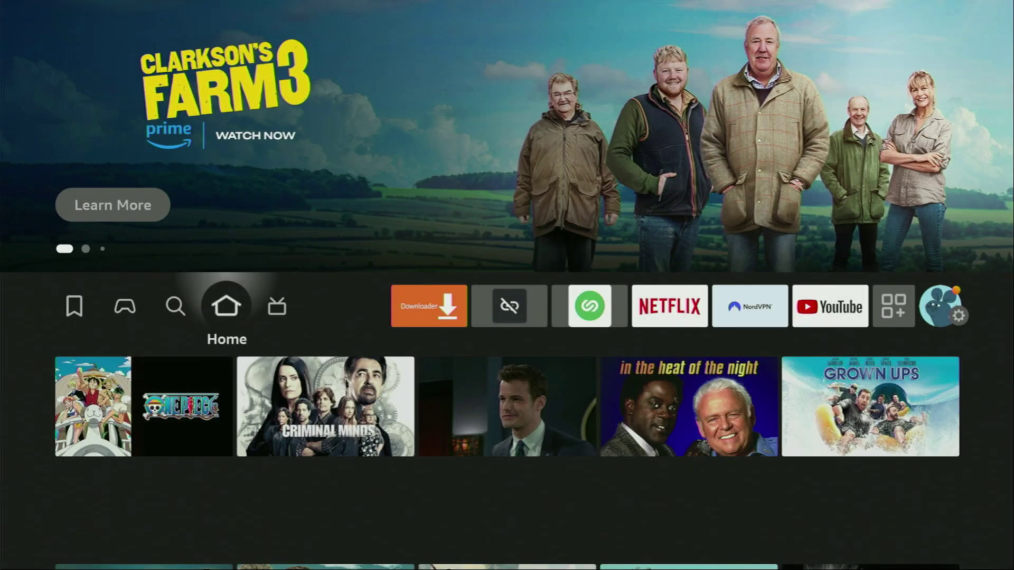
pyautogui.press('Right')
pyautogui.press('Right')
pyautogui.press('Return')
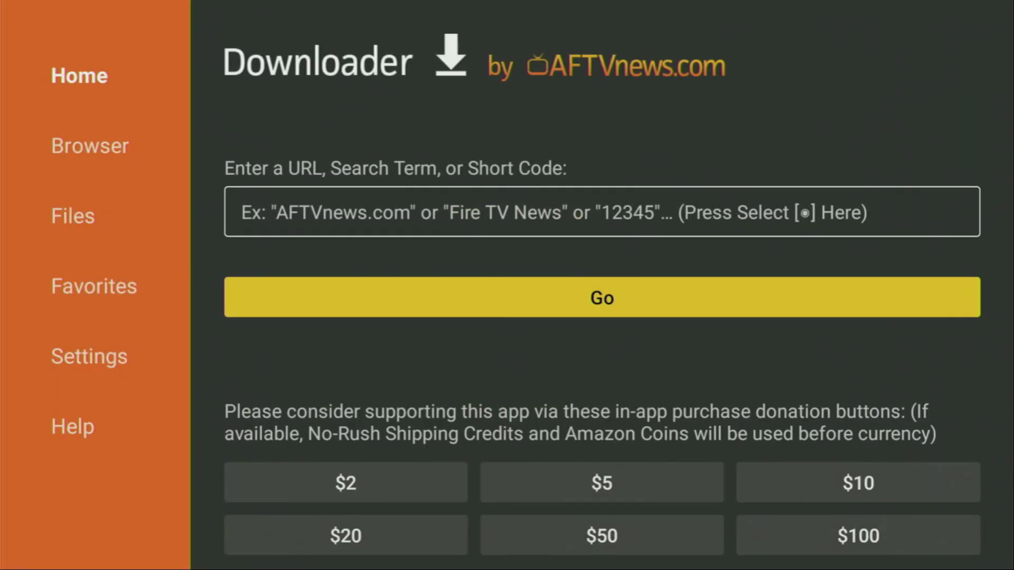
pyautogui.press('Left')
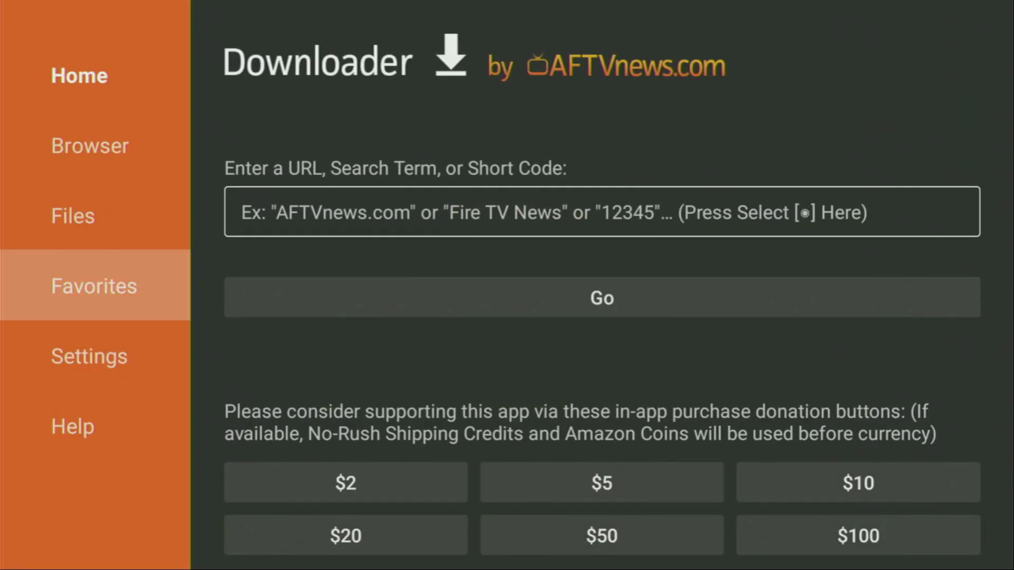
pyautogui.press('Up')
pyautogui.press('Up')
pyautogui.press('Up')
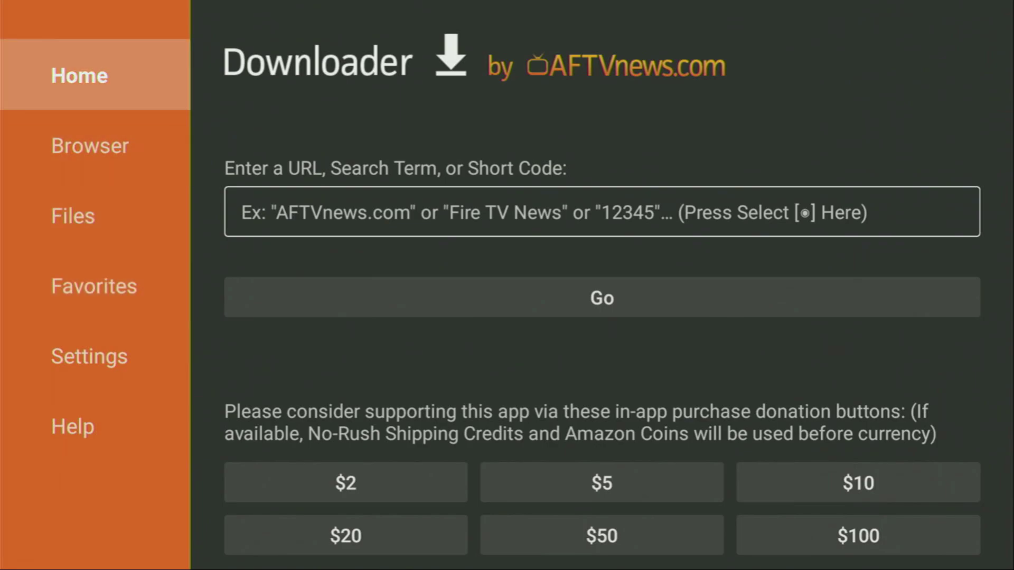
pyautogui.press('Down')
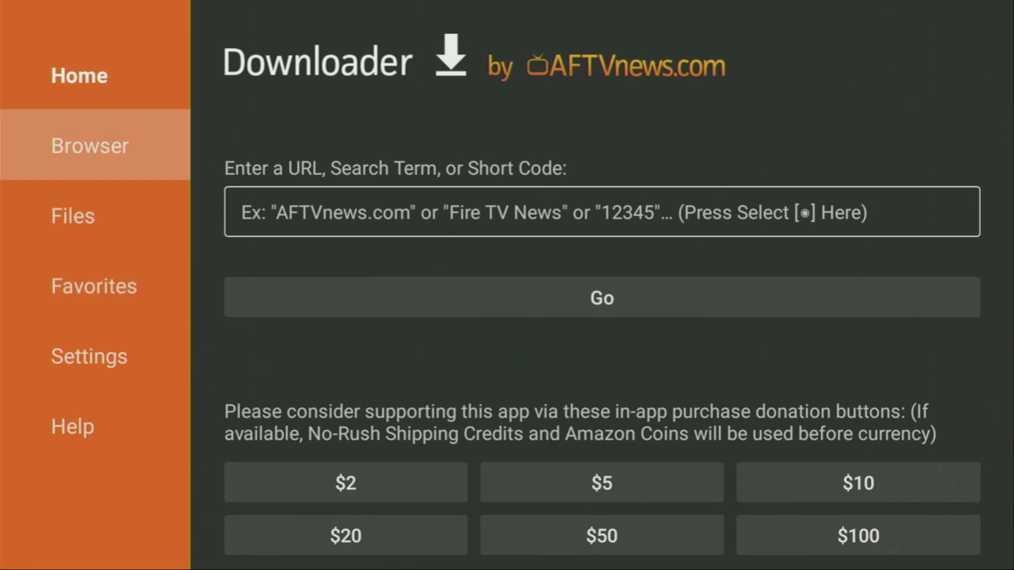
pyautogui.press('Up')
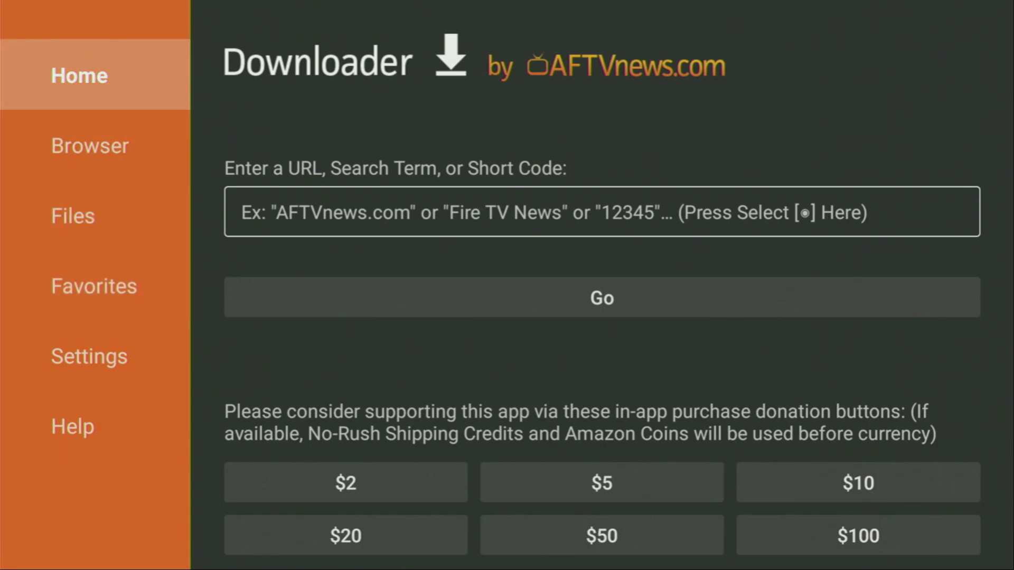
# Enter the code 28907 in Downloader's URL field with the on-screen keyboard.
pyautogui.press('Right')
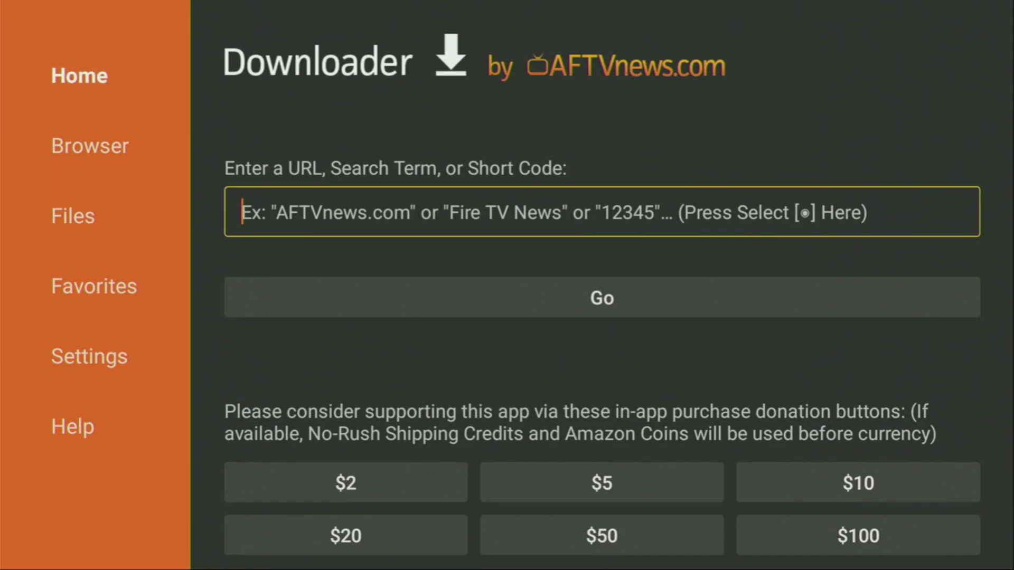
pyautogui.press('Return')
pyautogui.press('Up')
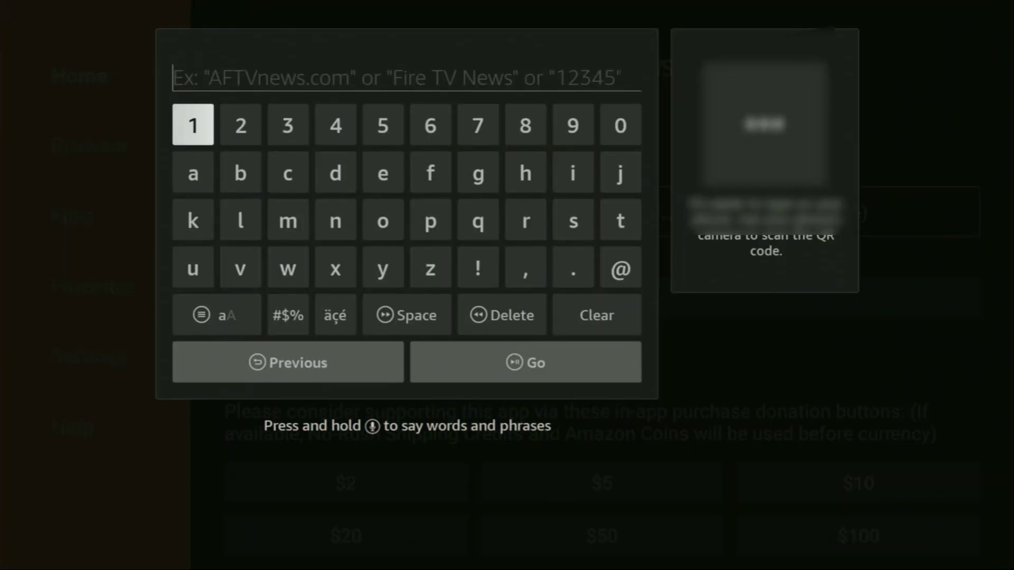
pyautogui.press('Right')
pyautogui.press('Return')
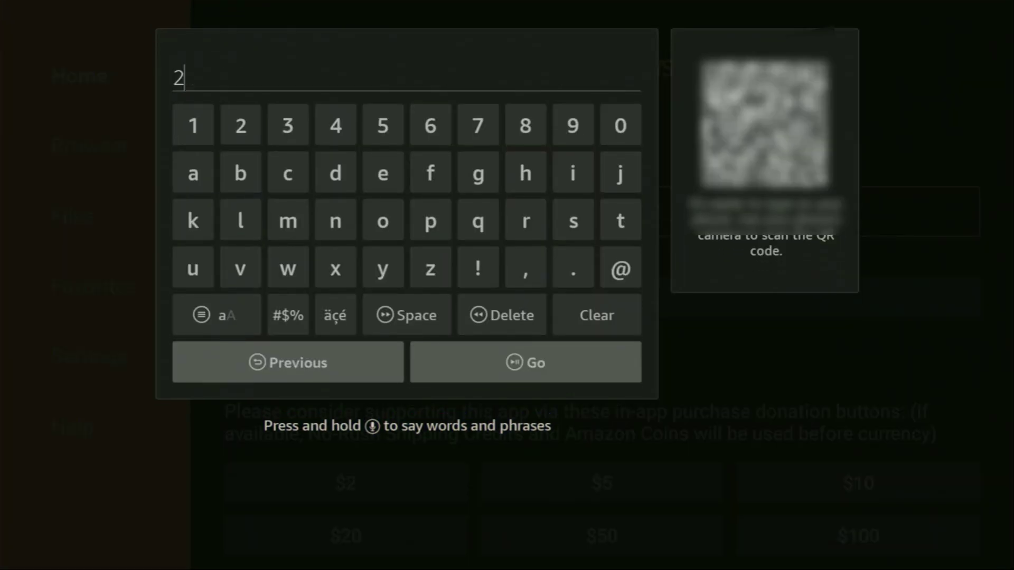
pyautogui.press('Left')
pyautogui.press('Left')
pyautogui.press('Left')
pyautogui.press('Left')
pyautogui.press('Left')
pyautogui.press('Right')
pyautogui.press('Return')
pyautogui.press('Right')
pyautogui.press('Return')
pyautogui.press('Right')
pyautogui.press('Return')
pyautogui.press('Left')
pyautogui.press('Left')
pyautogui.press('Left')
pyautogui.press('Return')
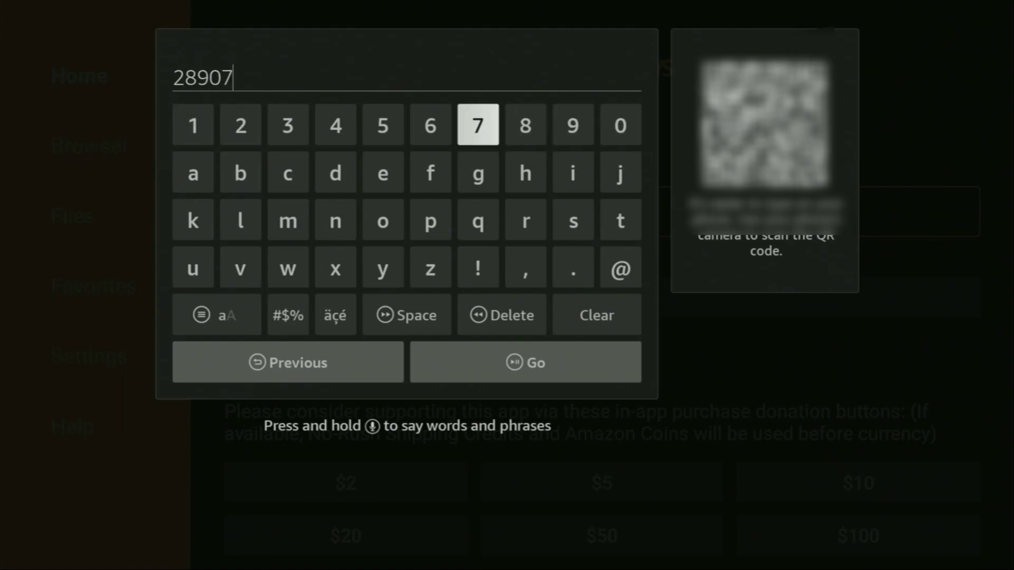
# Move to the Go button and submit the code to load its page.
pyautogui.press('Down')
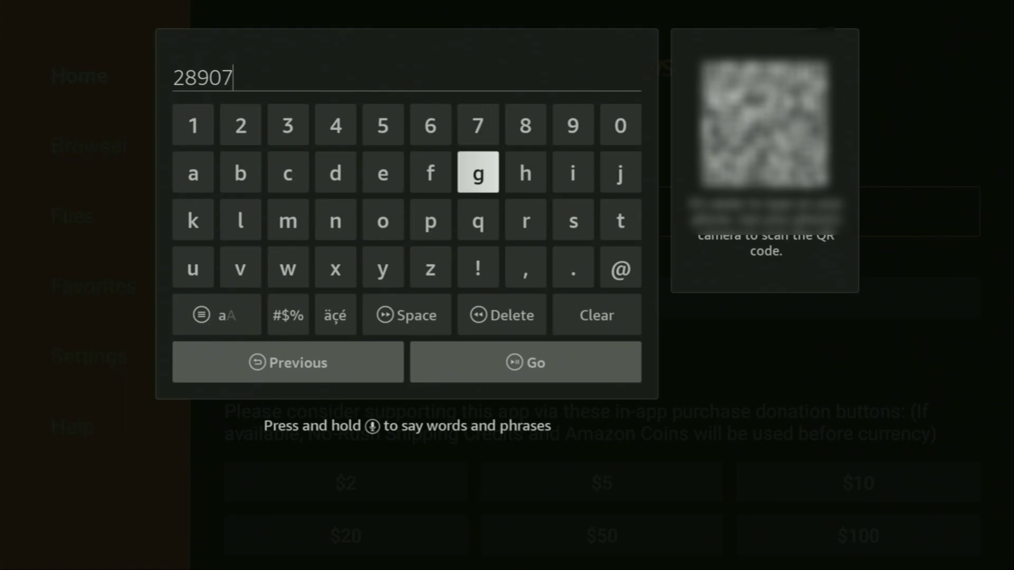
pyautogui.press('Down')
pyautogui.press('Left')
pyautogui.press('Left')
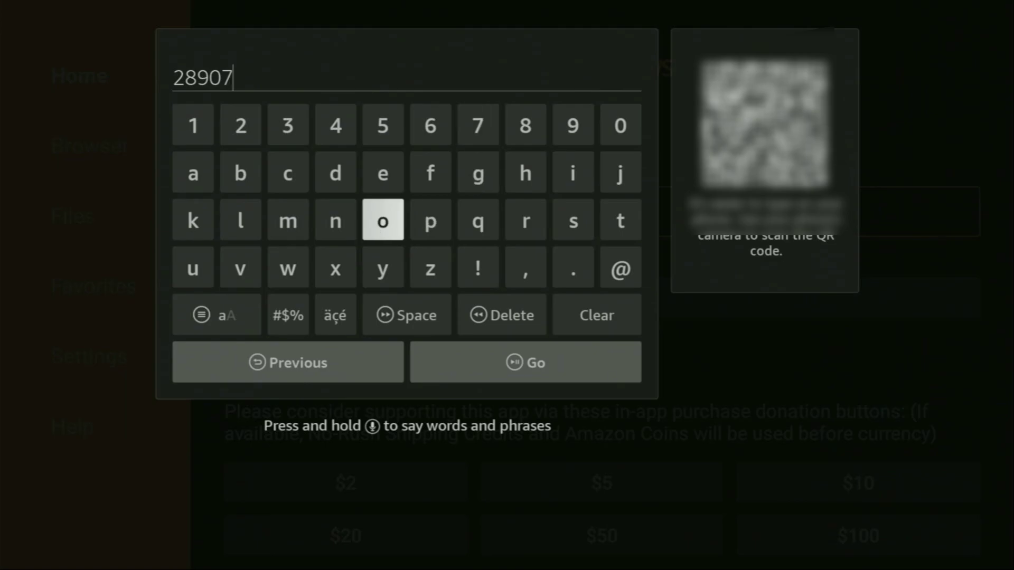
pyautogui.press('Left')
pyautogui.press('Left')
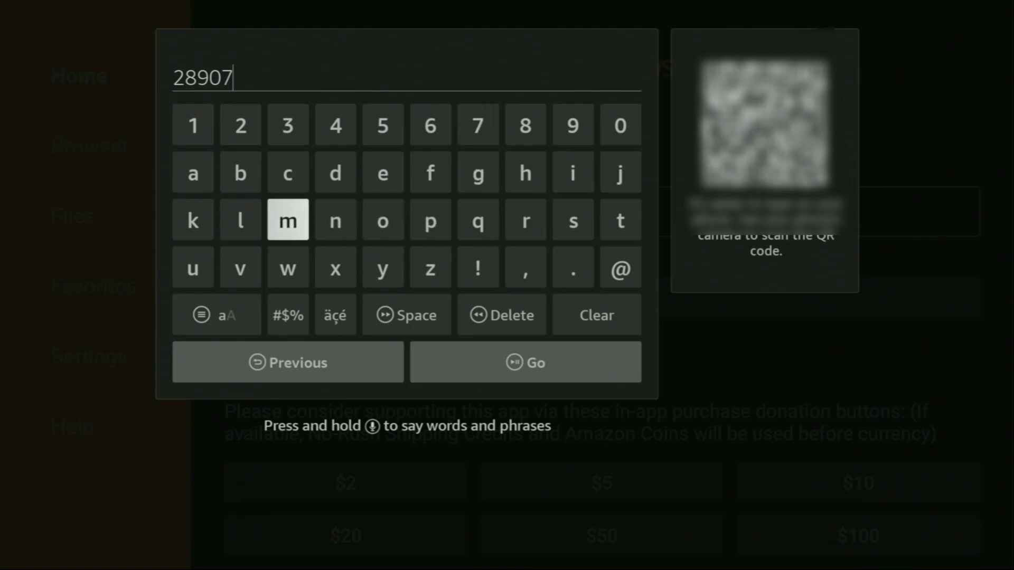
pyautogui.press('Left')
pyautogui.press('Down')
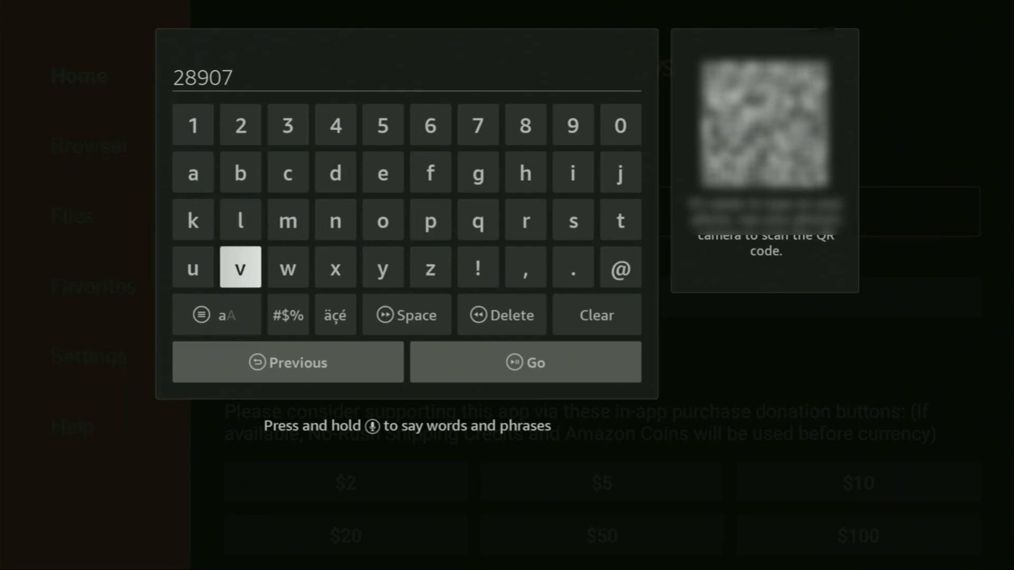
pyautogui.press('Down')
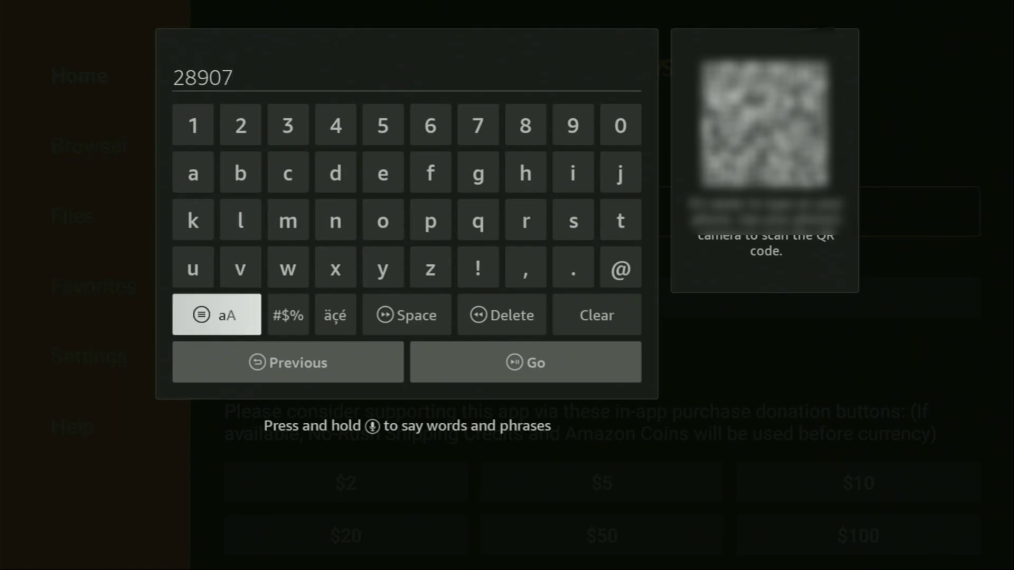
pyautogui.press('Right')
pyautogui.press('Right')
pyautogui.press('Right')
pyautogui.press('Right')
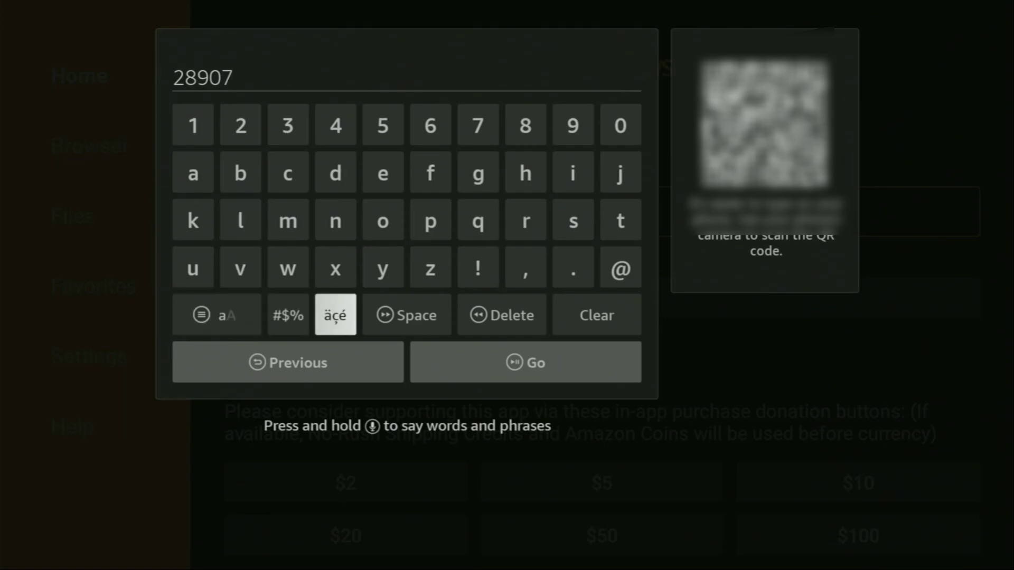
pyautogui.press('Down')
pyautogui.press('Return')
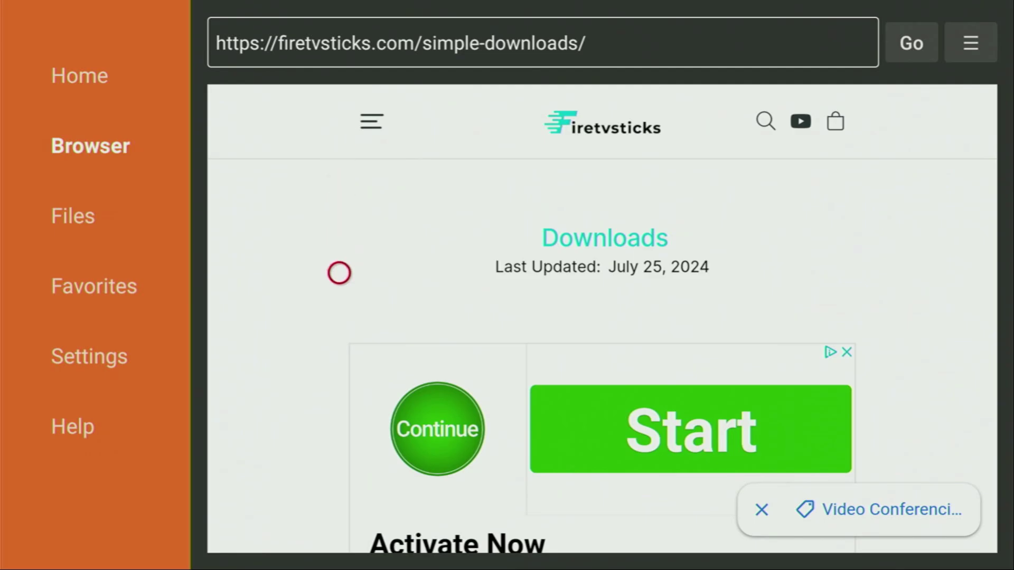
# Scroll down the firetvsticks.com downloads page and jump to the IPTV Players category.
pyautogui.scroll(-8, 339, 532)
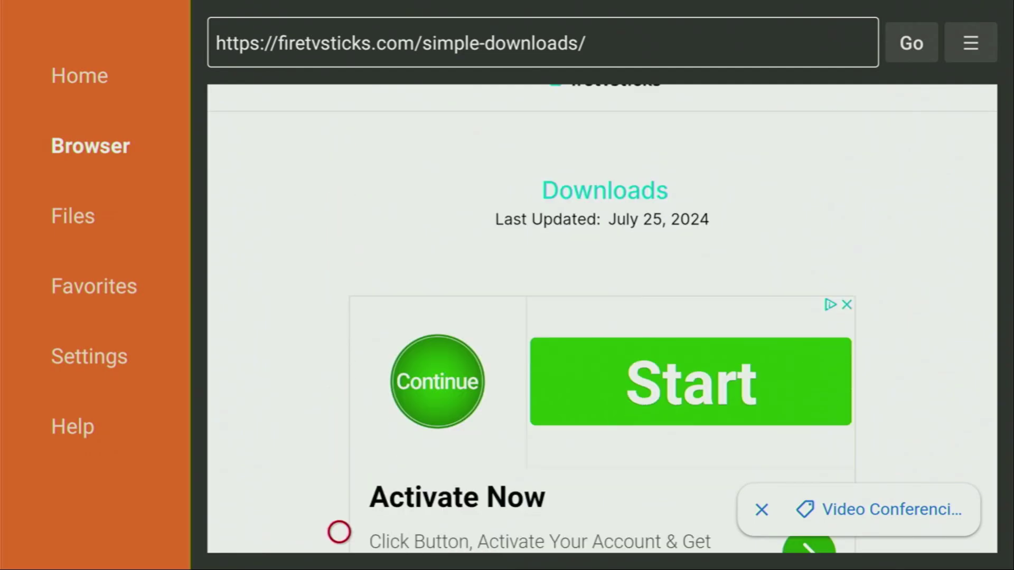
pyautogui.scroll(-4, 339, 532)
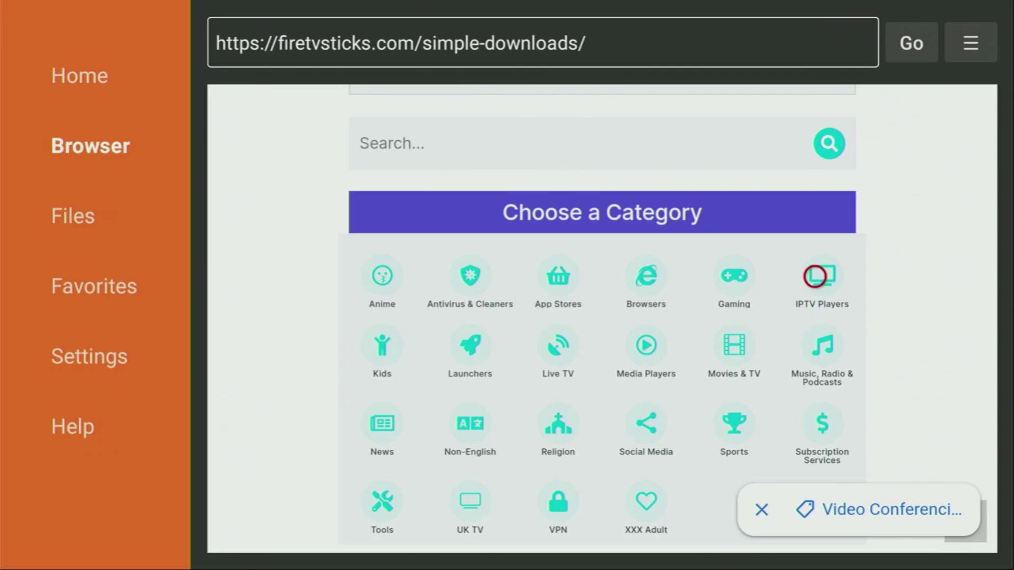
pyautogui.click(815, 276)
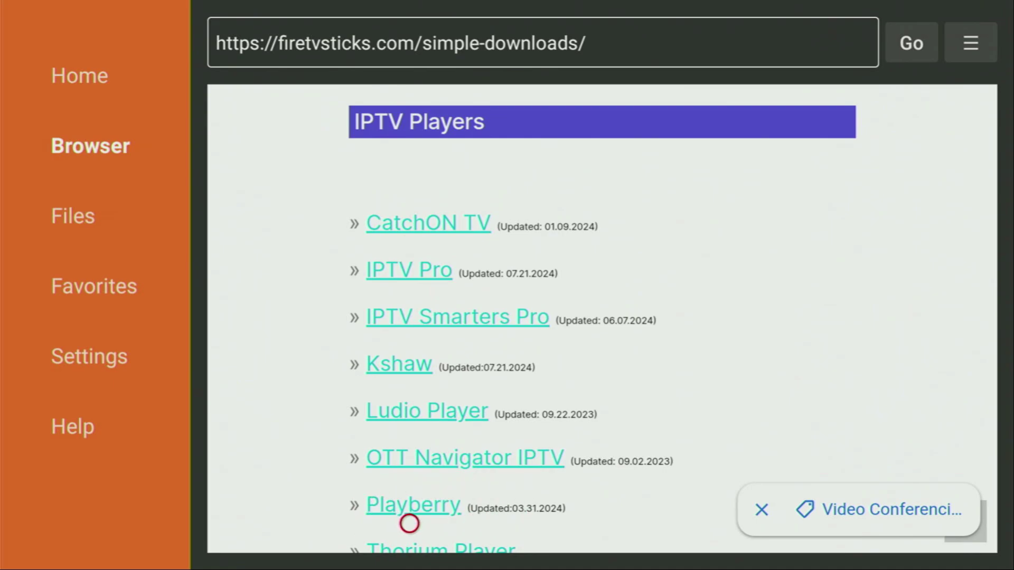
# Open the Playberry download page, dismiss the pop-up ad, and find the Fire / Android TV link.
pyautogui.click(409, 524)
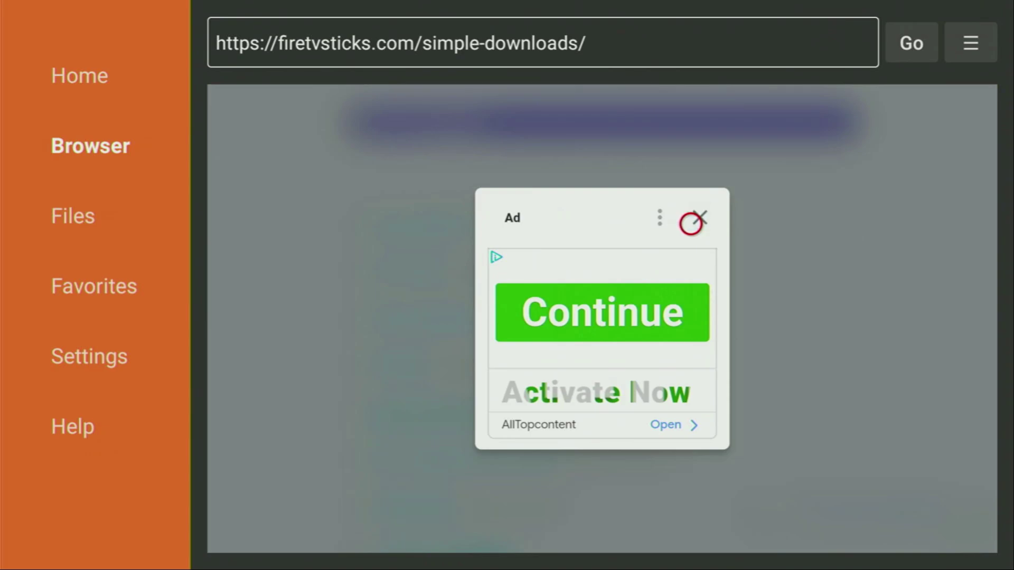
pyautogui.click(691, 224)
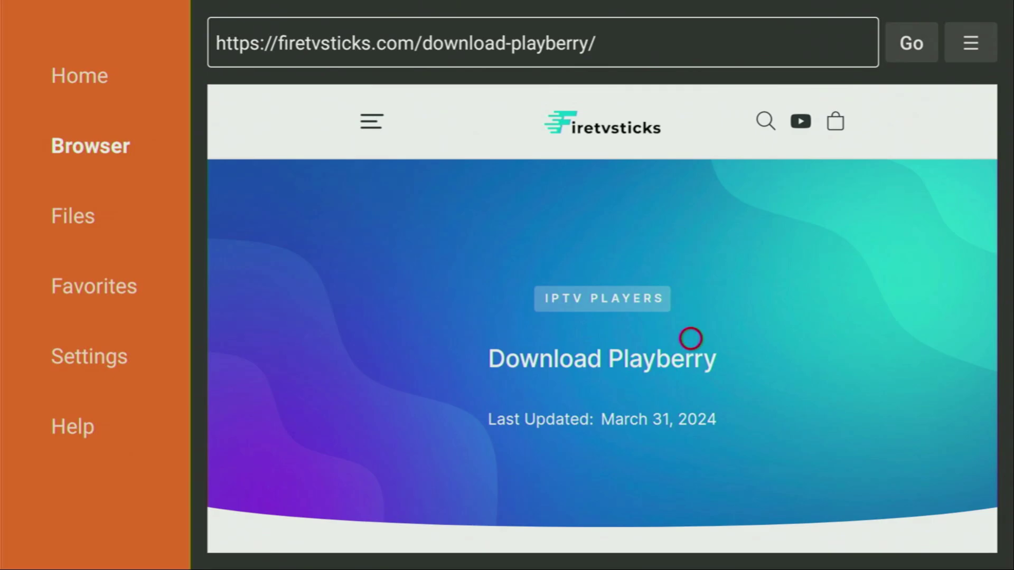
pyautogui.scroll(-15, 691, 531)
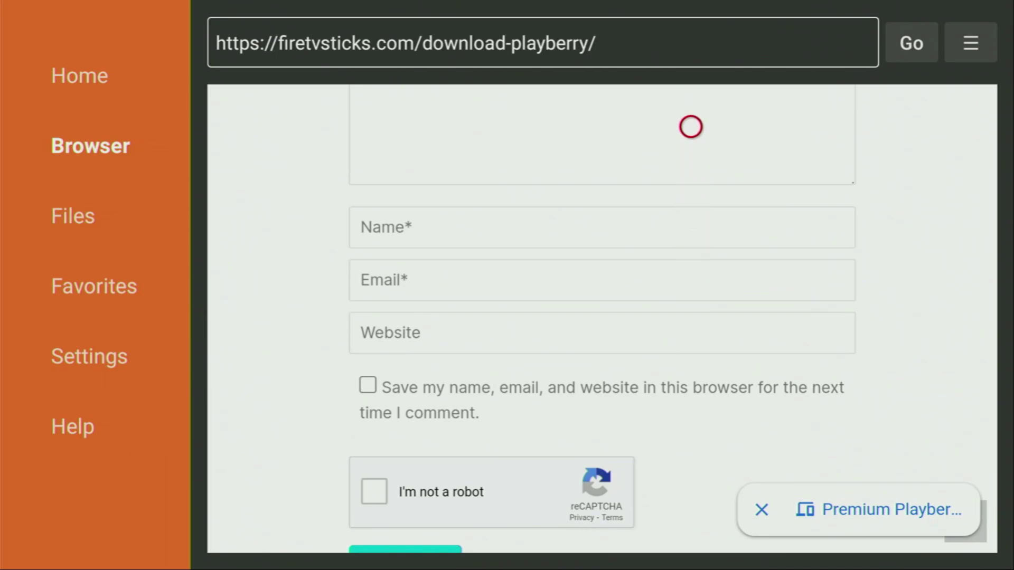
pyautogui.scroll(5, 691, 106)
pyautogui.scroll(7, 691, 106)
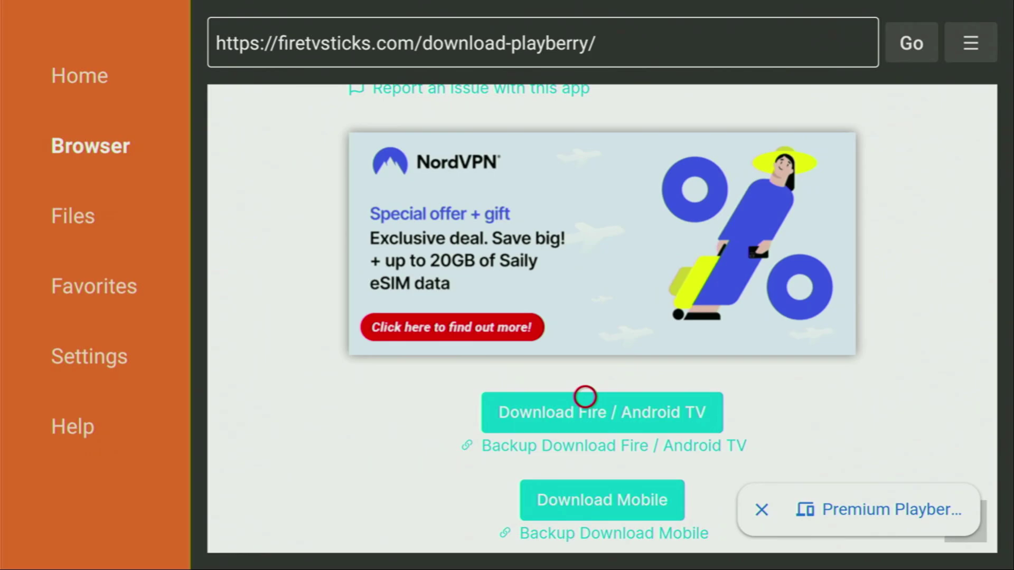
# Download the Fire / Android TV Playberry APK, then delete Playberry_1.0_[Android_TV].apk from Downloader.
pyautogui.click(585, 397)
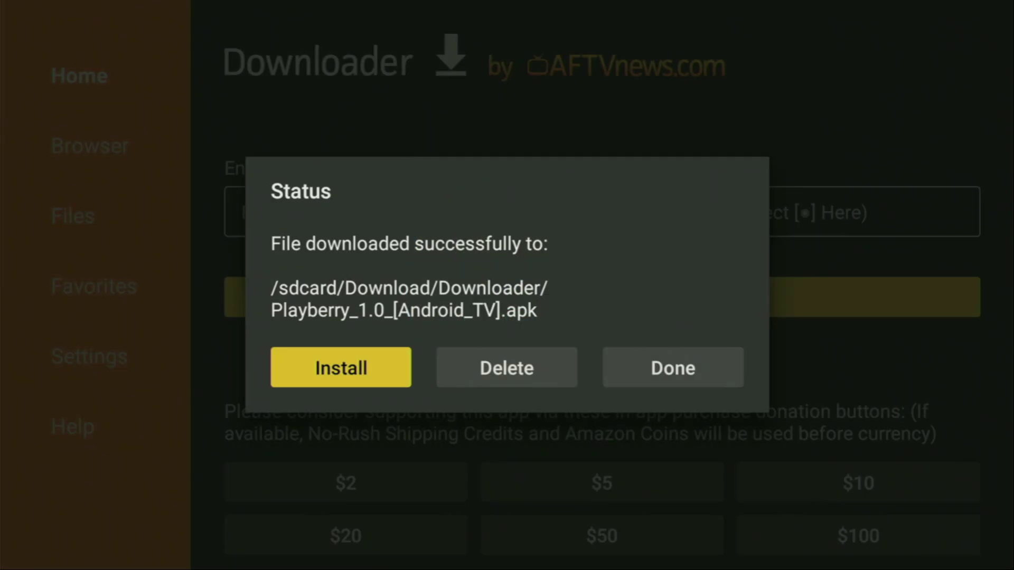
pyautogui.press('Right')
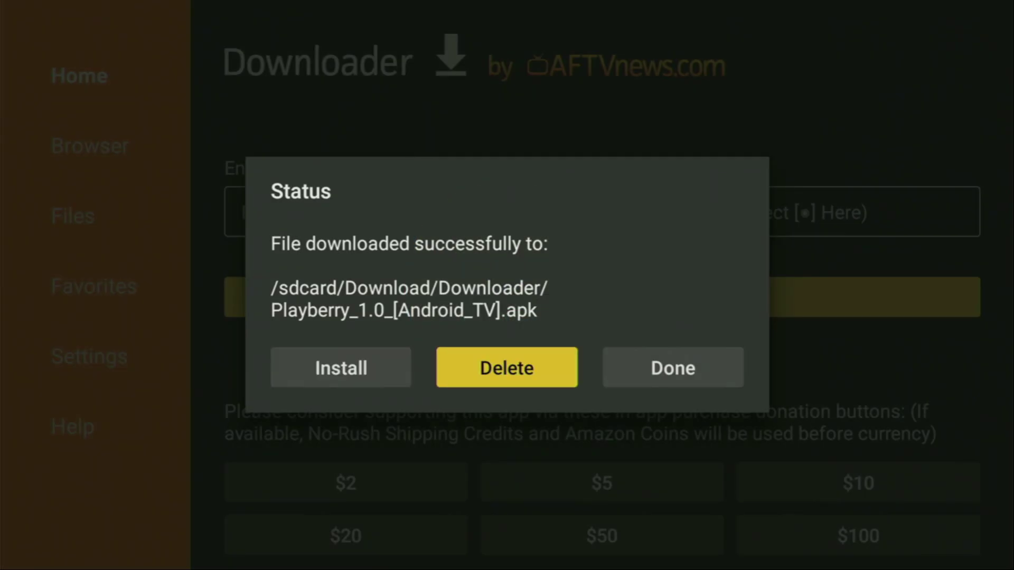
pyautogui.press('Return')
pyautogui.press('Left')
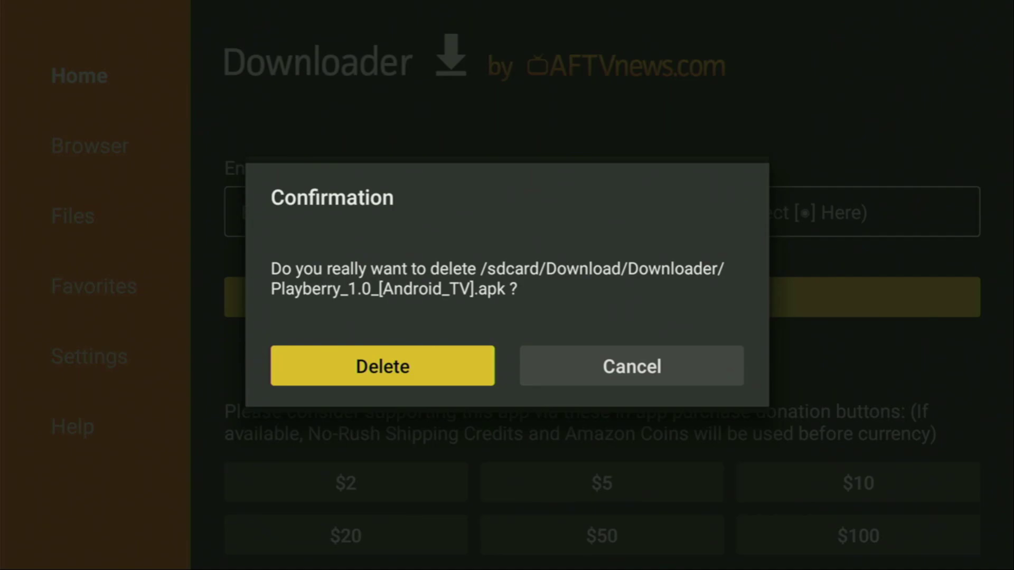
pyautogui.press('Return')
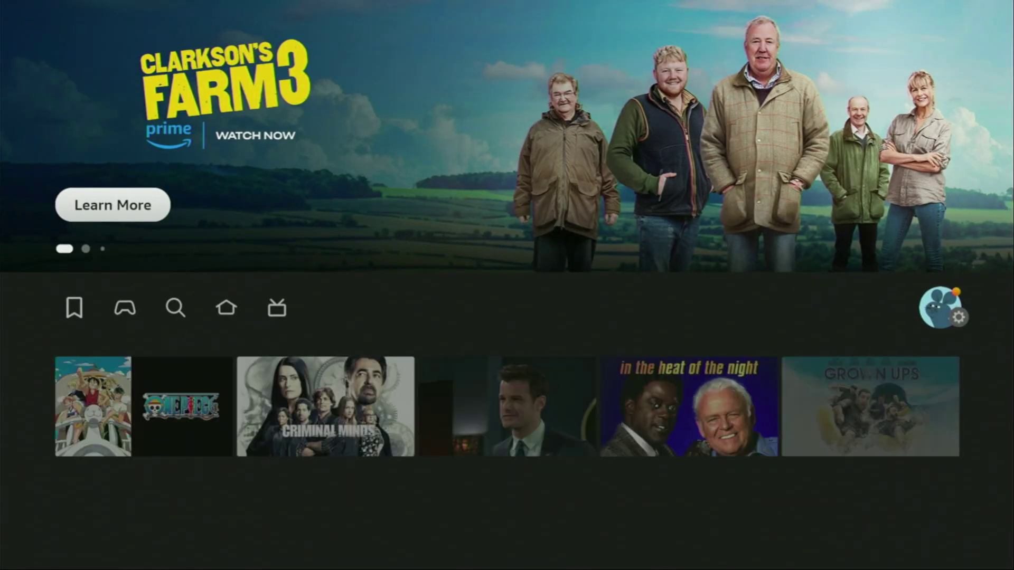
# Browse Your Apps & Channels to the newly installed Playberry tile.
pyautogui.press('Right')
pyautogui.press('Right')
pyautogui.press('Right')
pyautogui.press('Right')
pyautogui.press('Right')
pyautogui.press('Right')
pyautogui.press('Right')
pyautogui.press('Right')
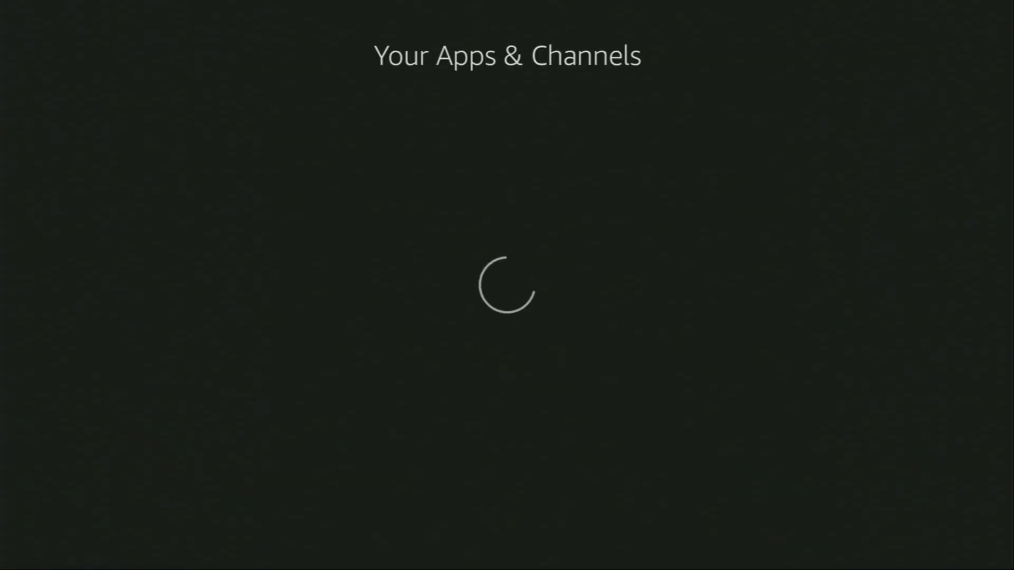
pyautogui.press('Down')
pyautogui.press('Down')
pyautogui.press('Down')
pyautogui.press('Right')
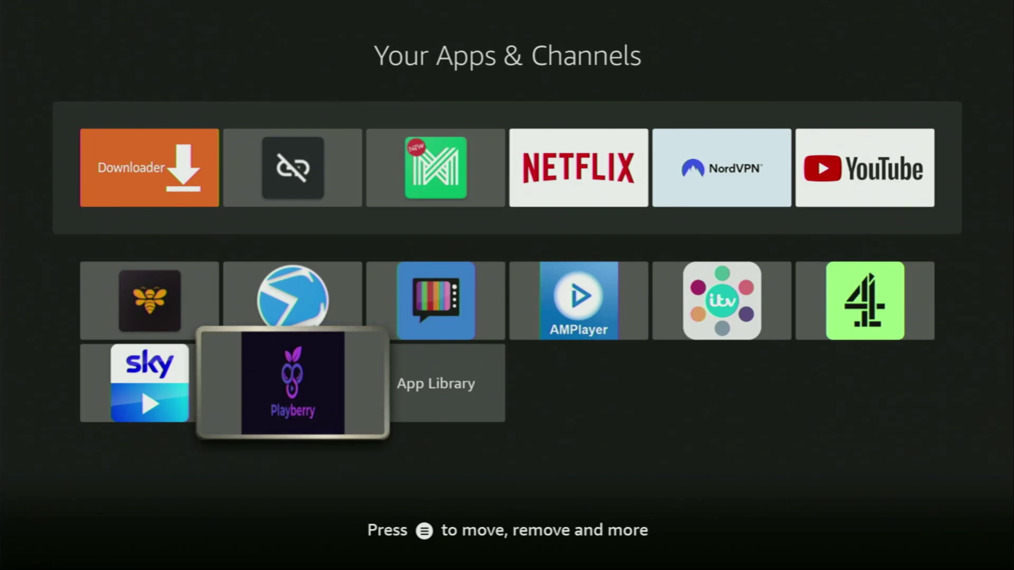
# Move Playberry to the front of the top row, ahead of Downloader.
pyautogui.press('Menu')
pyautogui.press('Down')
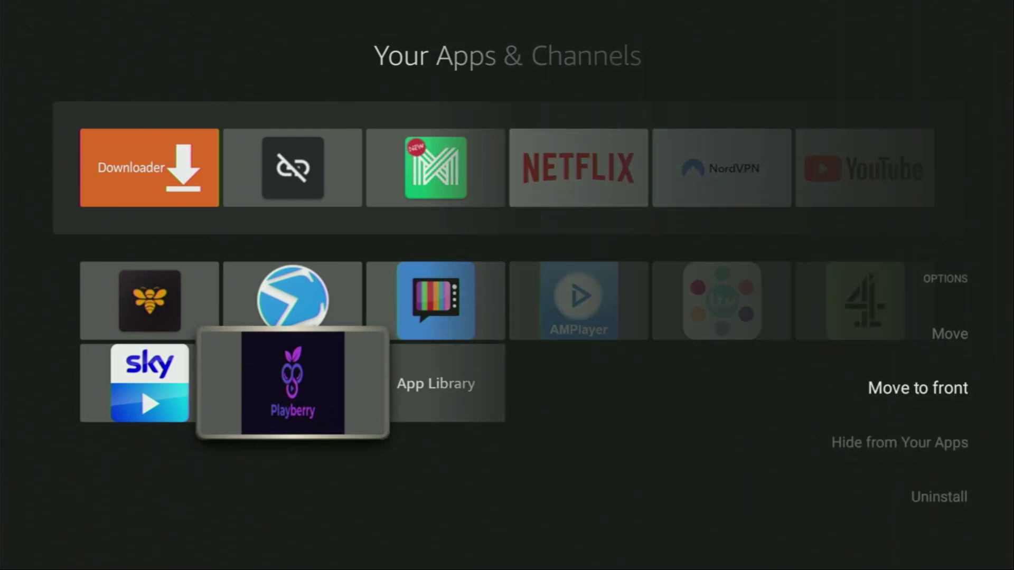
pyautogui.press('Return')
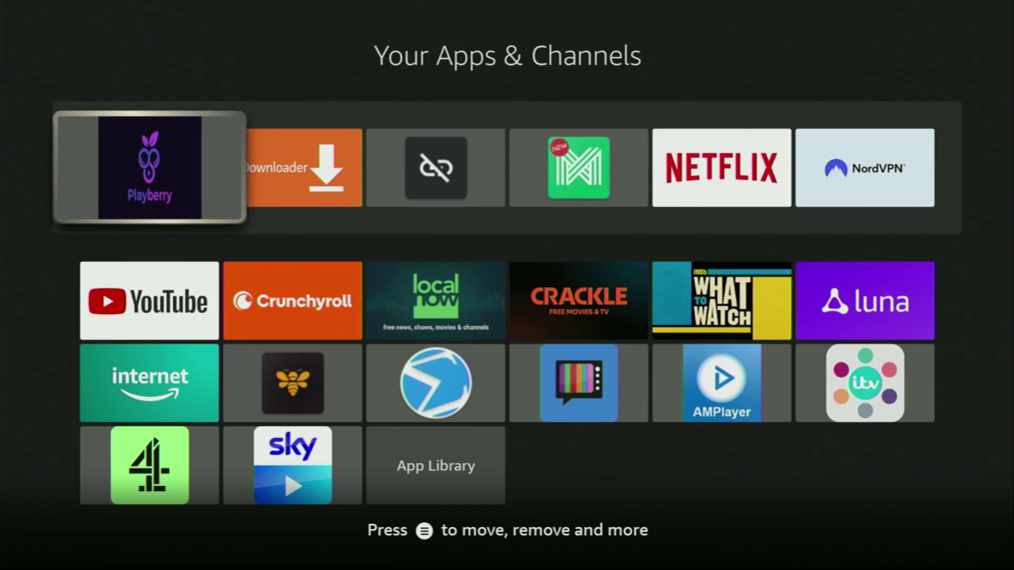
pyautogui.press('Right')
pyautogui.press('Right')
pyautogui.press('Right')
pyautogui.press('Right')
pyautogui.press('Right')
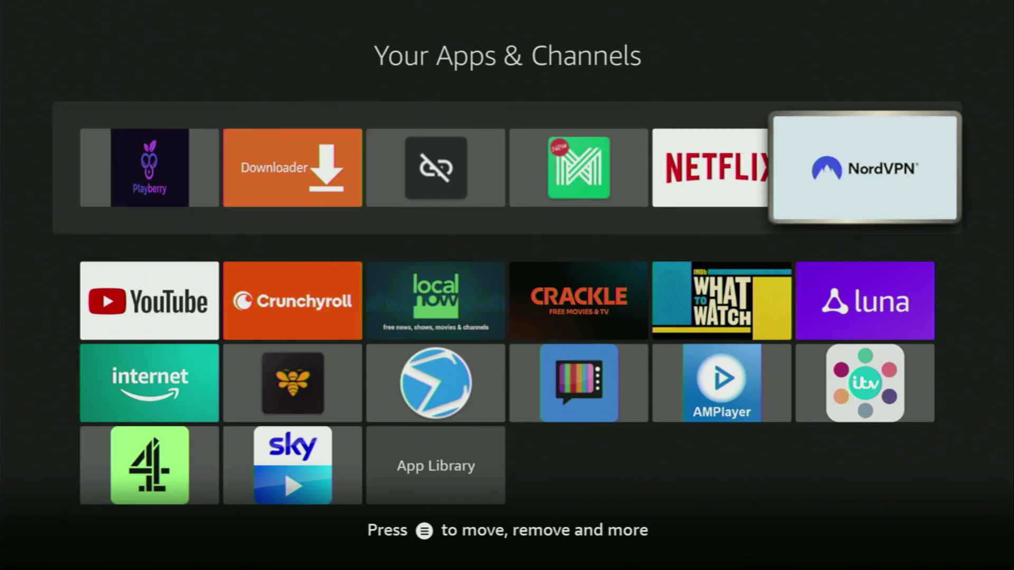